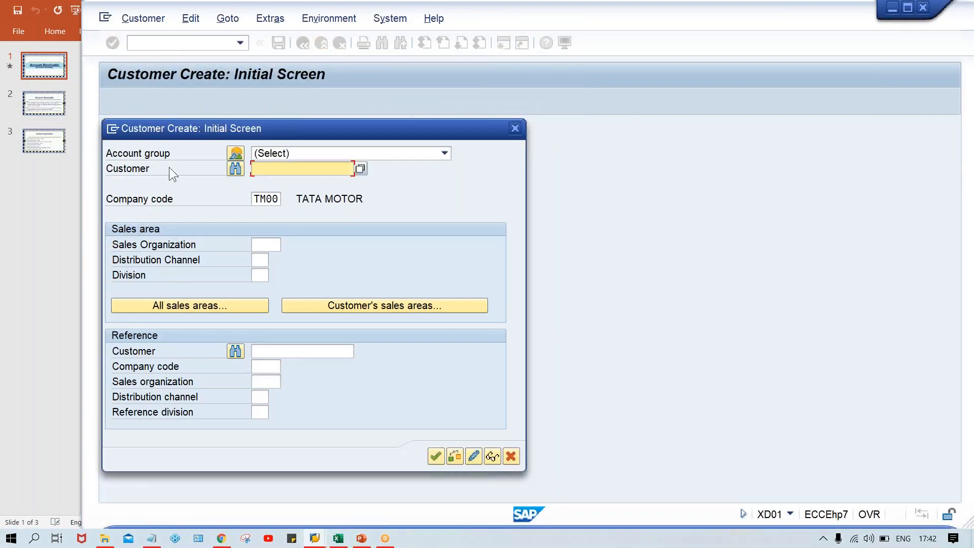
click(235, 154)
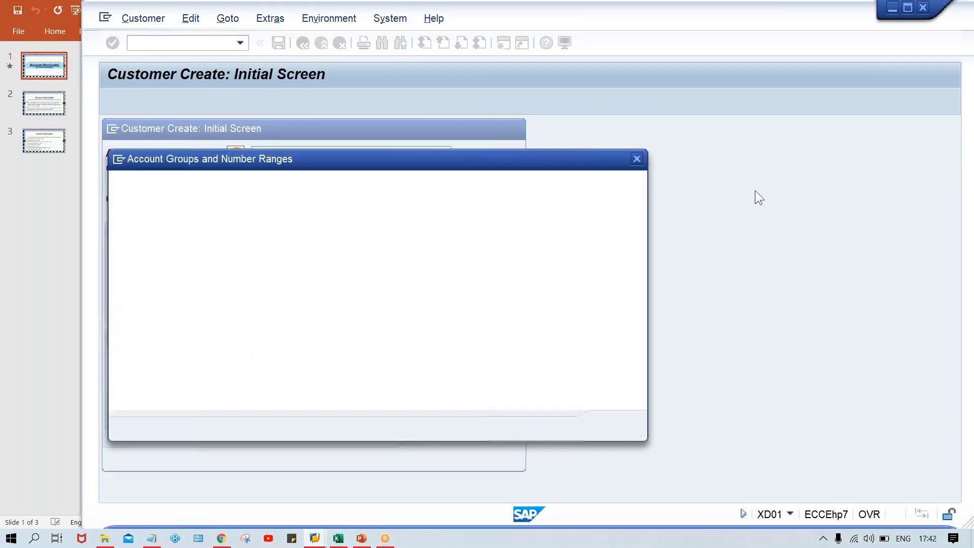
click(636, 159)
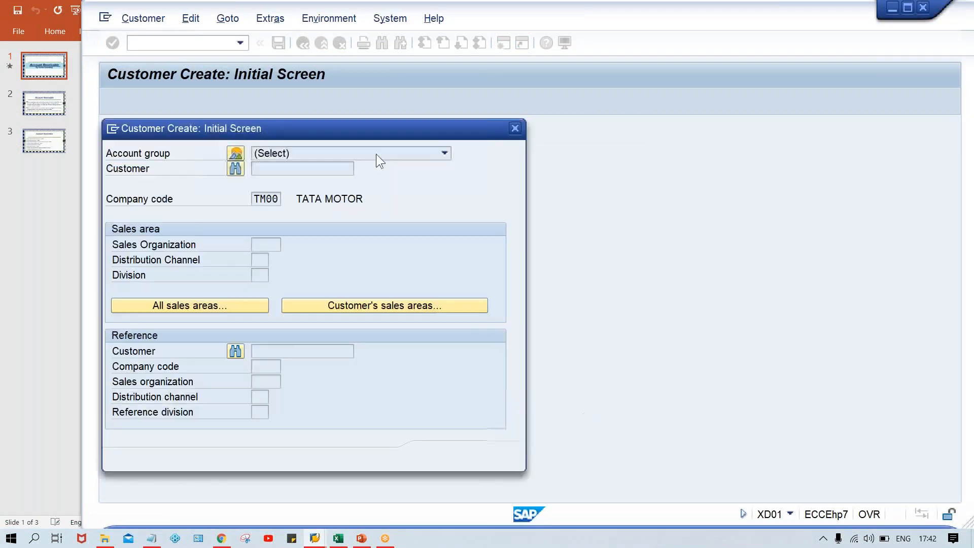
click(376, 153)
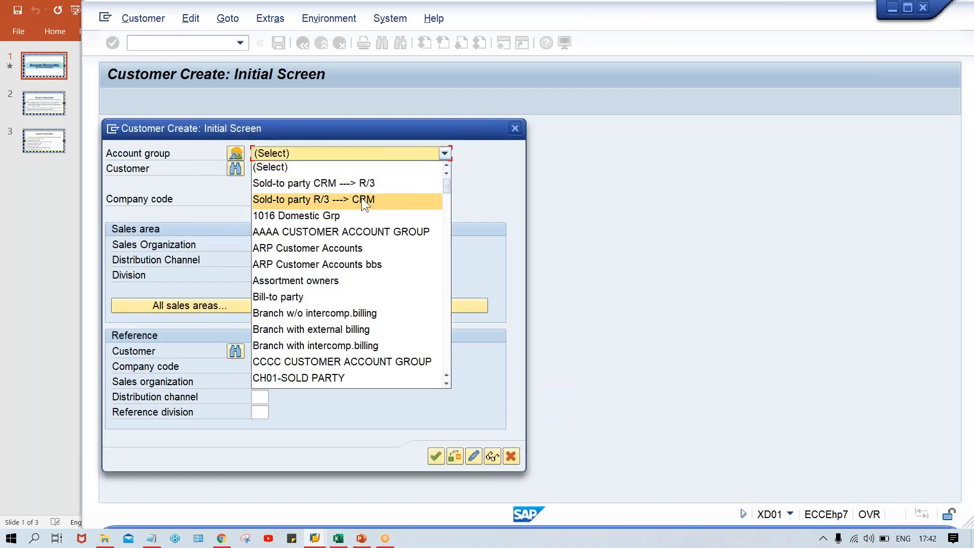
scroll(361, 199, down, 4)
scroll(361, 200, down, 8)
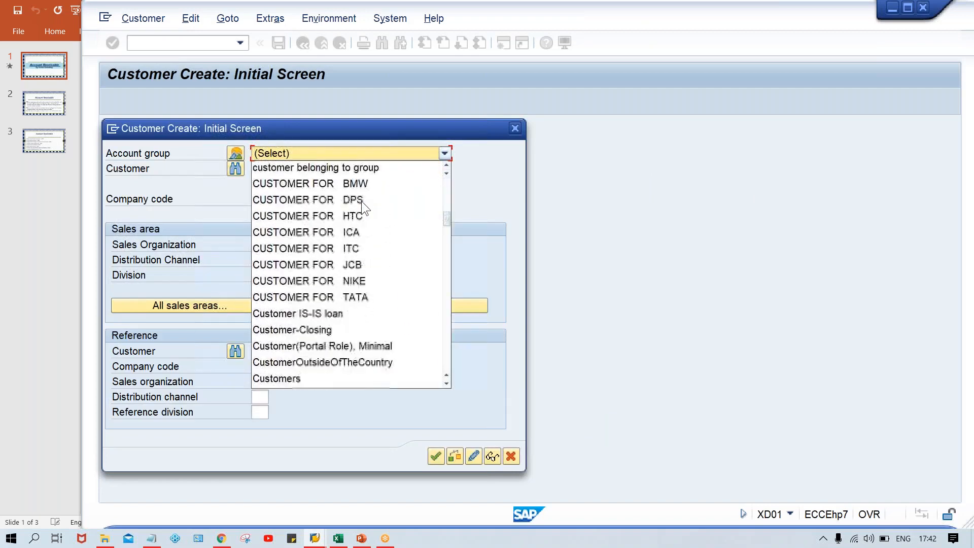
scroll(361, 208, down, 2)
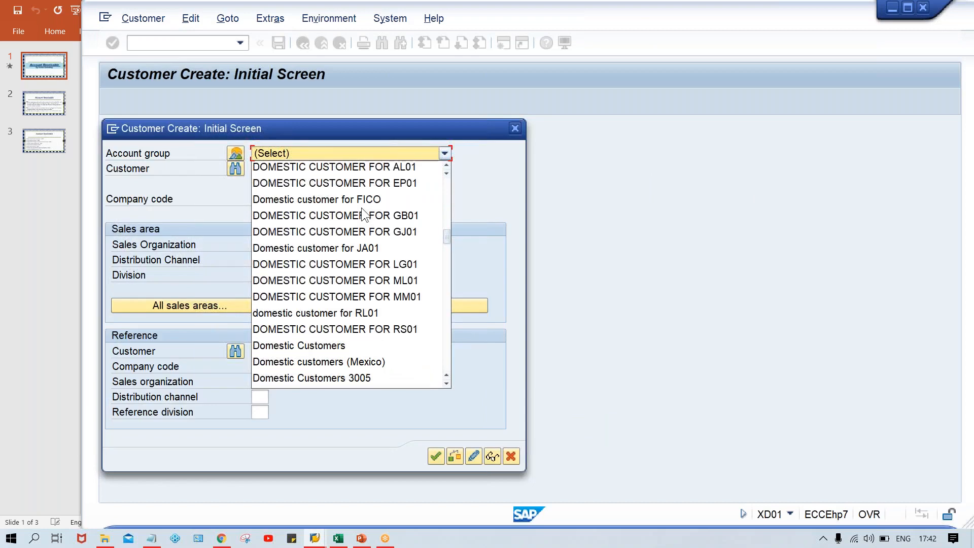
- Look up account group TM00 among the account groups and number ranges and assign TATA MOTOR to the new customer
click(234, 155)
click(233, 154)
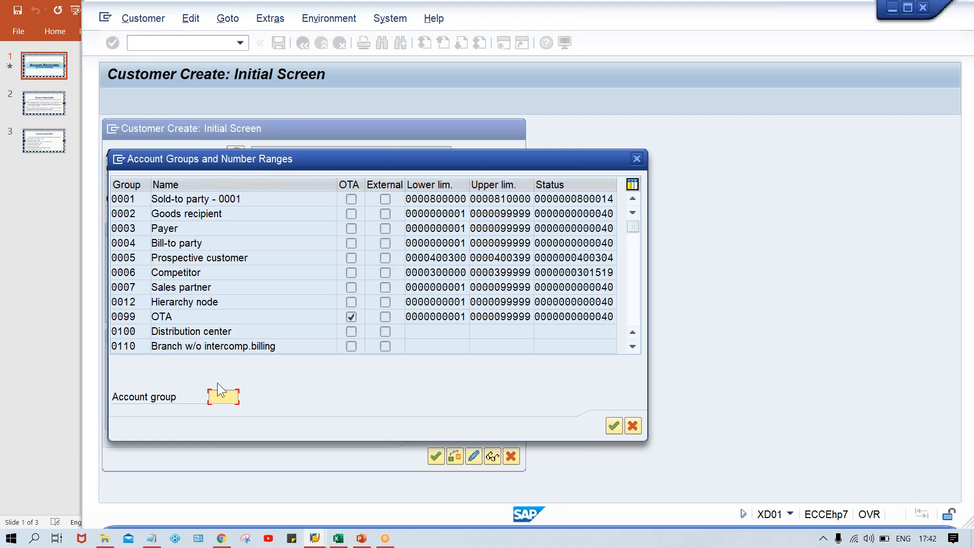
text(TN)
key(BackSpace)
text(M)
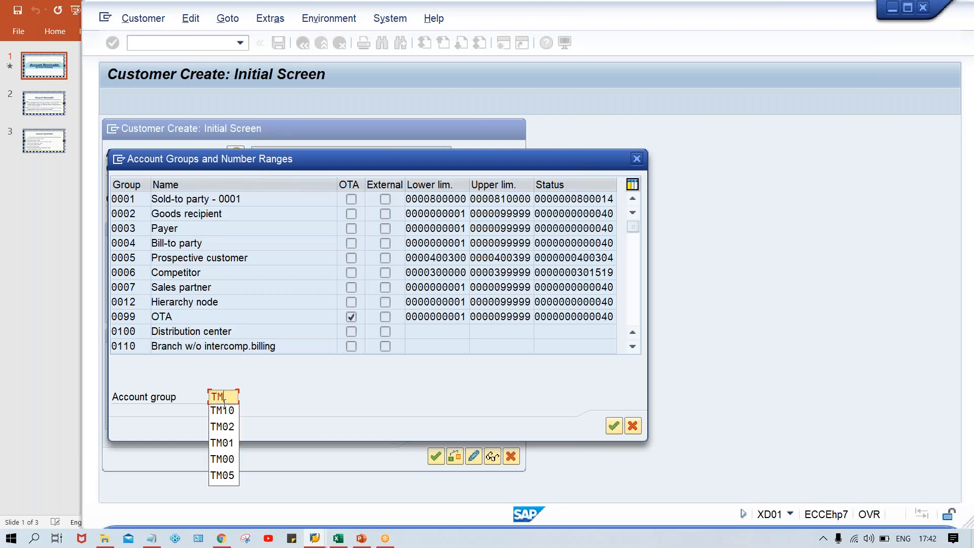
text(00)
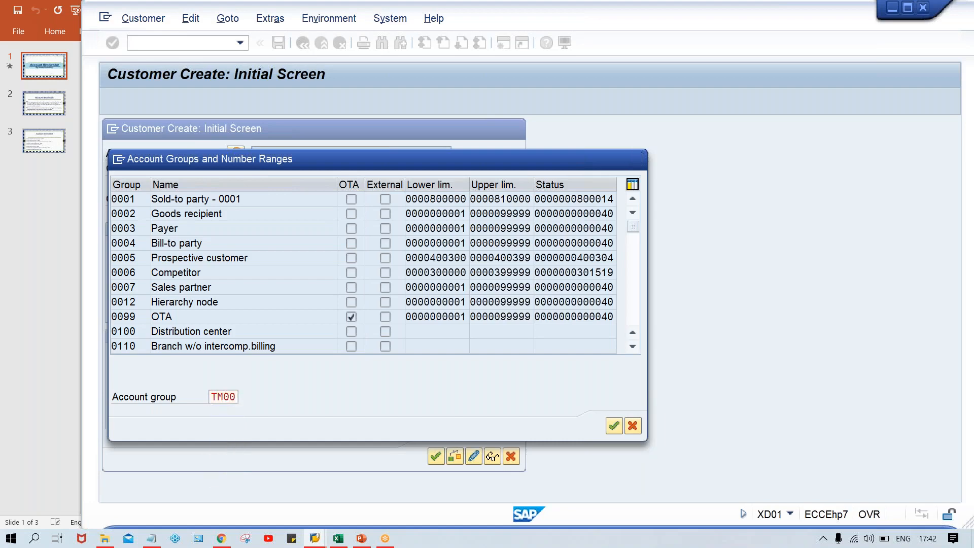
key(Return)
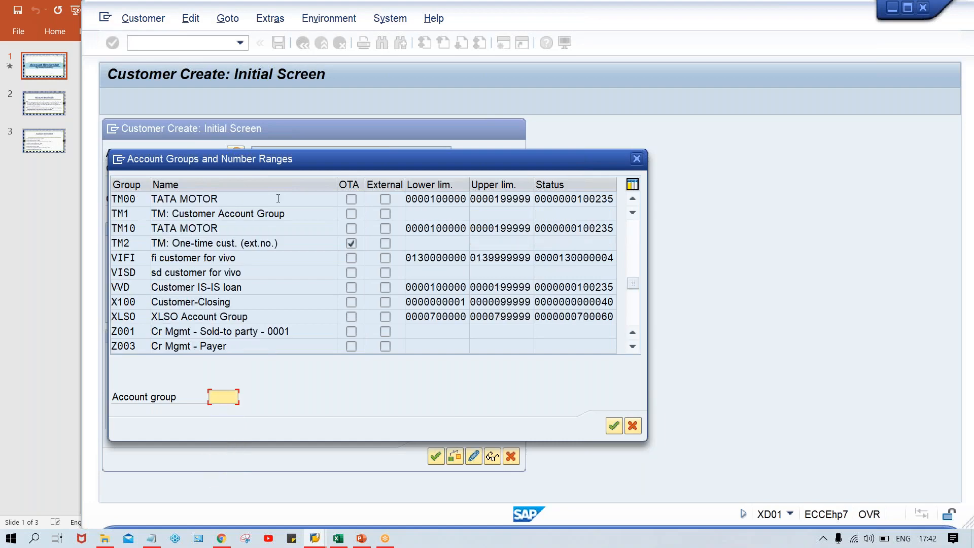
click(278, 198)
click(508, 199)
click(613, 426)
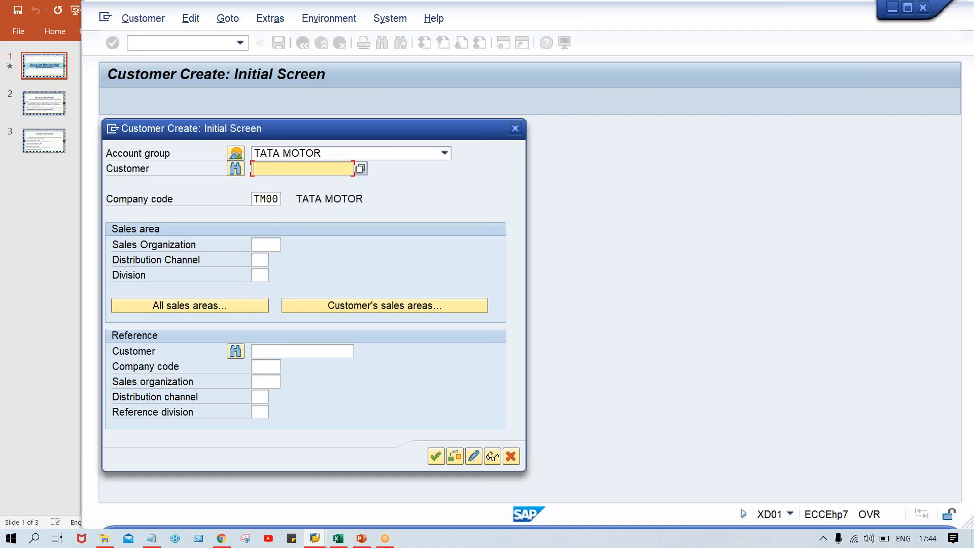
- Proceed to the customer's general data and enter TEST CUSTOMER_TM00 as the name
key(Return)
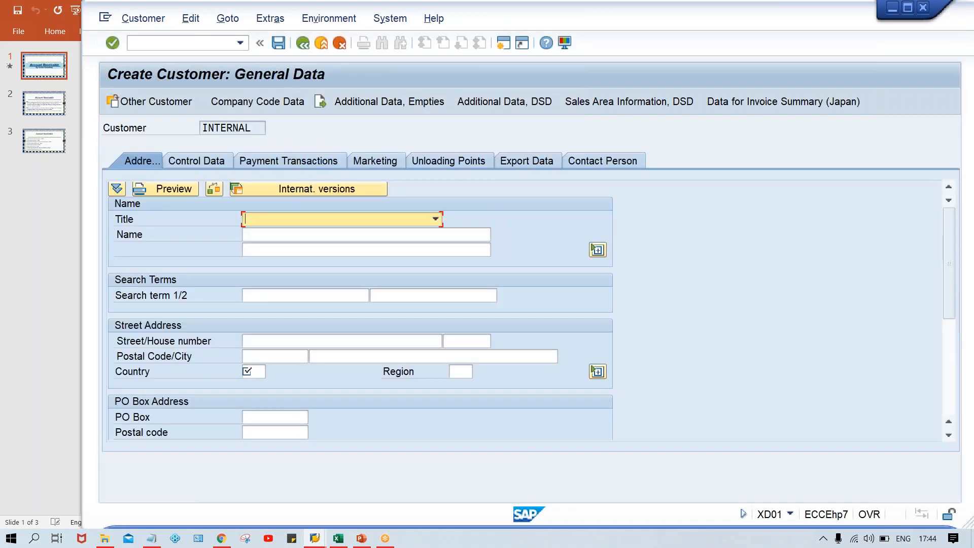
click(299, 234)
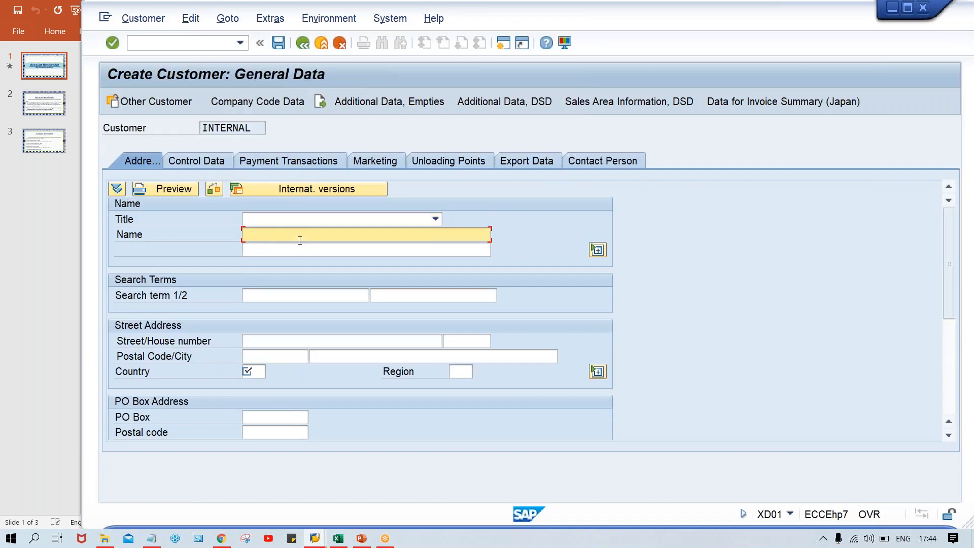
text(TEST)
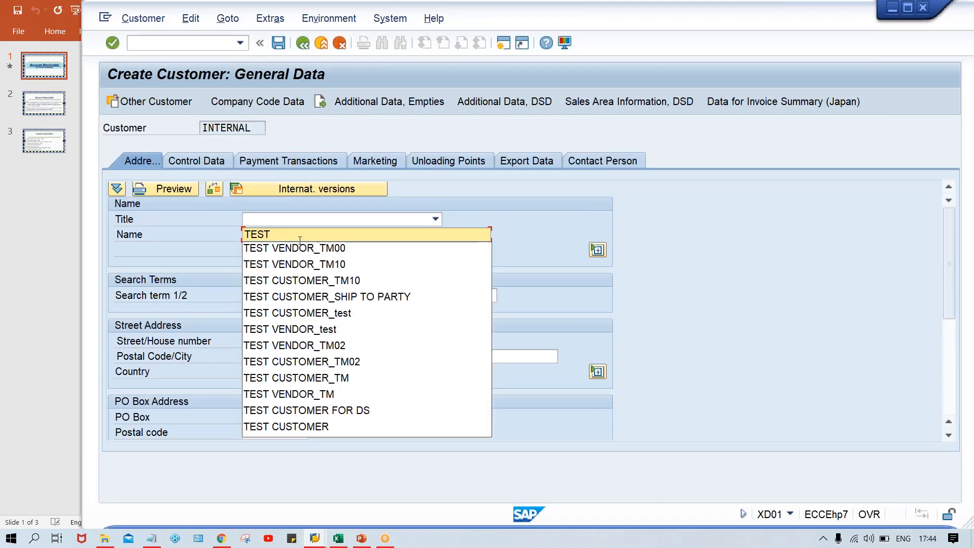
text(C)
key(BackSpace)
text(CU)
key(Down)
key(Return)
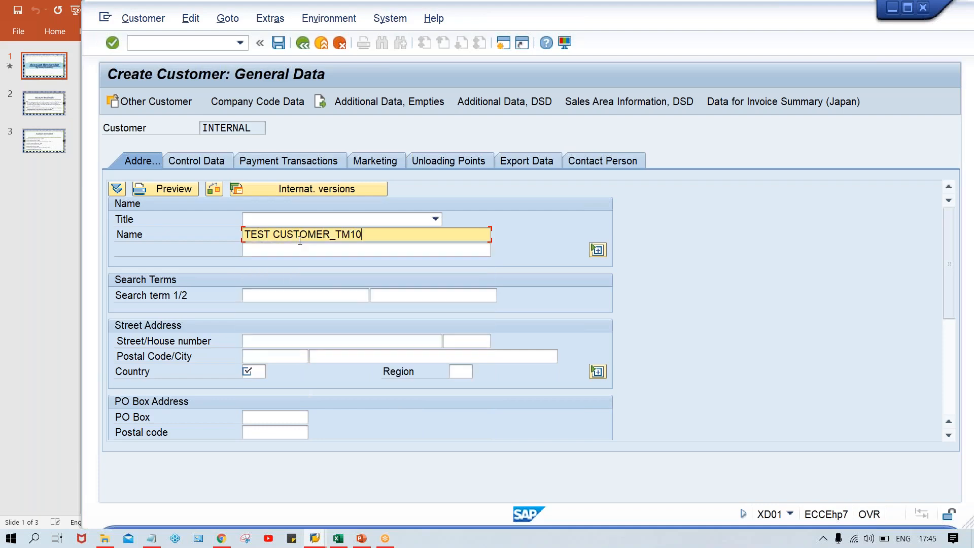
key(BackSpace)
key(BackSpace)
text(00)
- Set the country in the customer's street address to IN
click(262, 346)
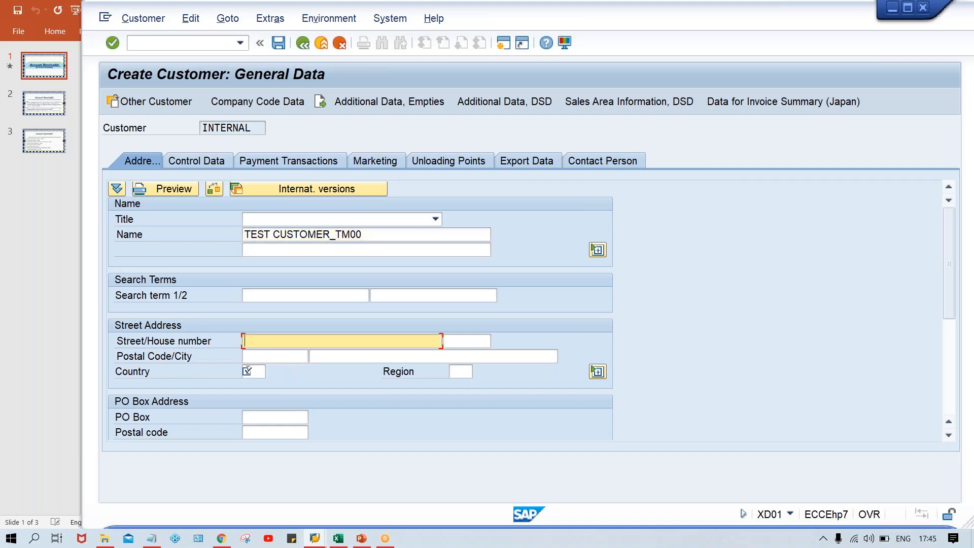
click(259, 371)
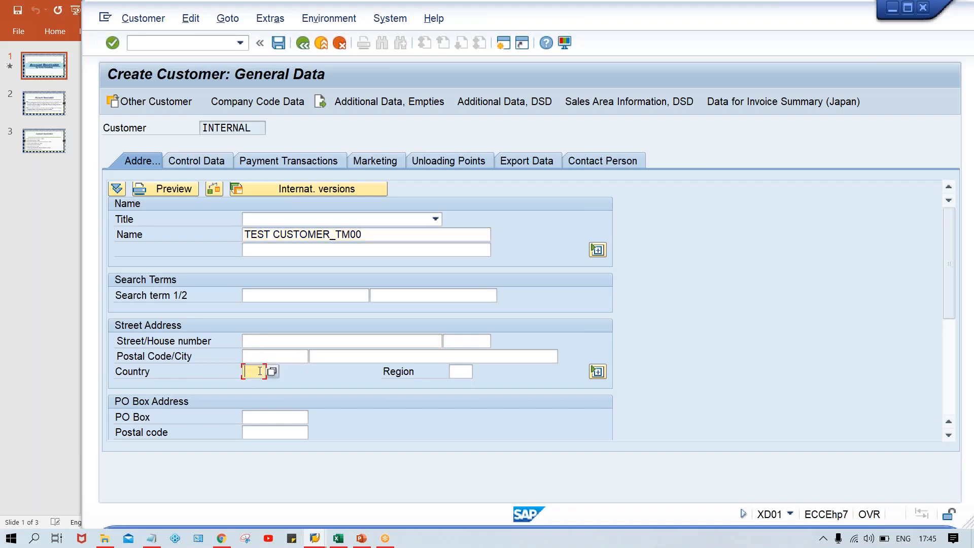
text(IN)
click(361, 235)
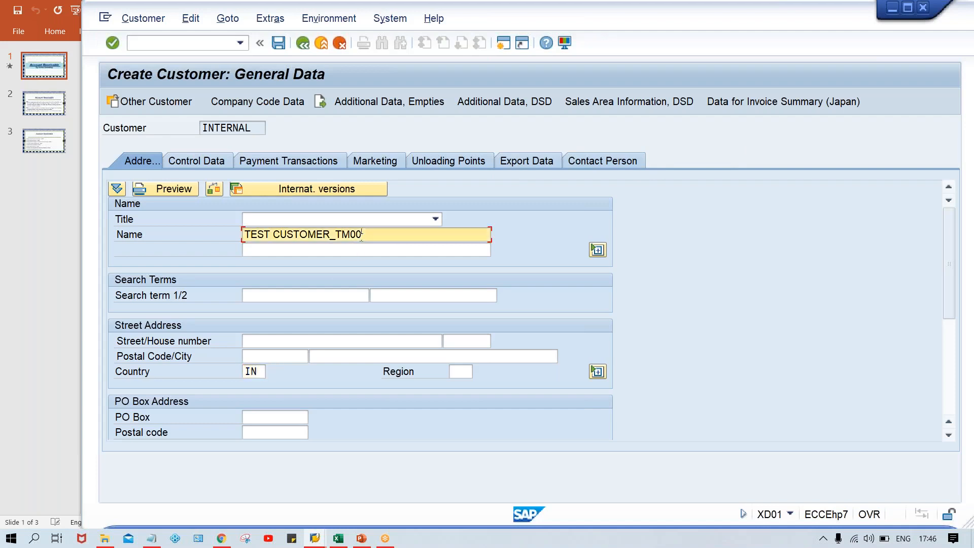
click(263, 373)
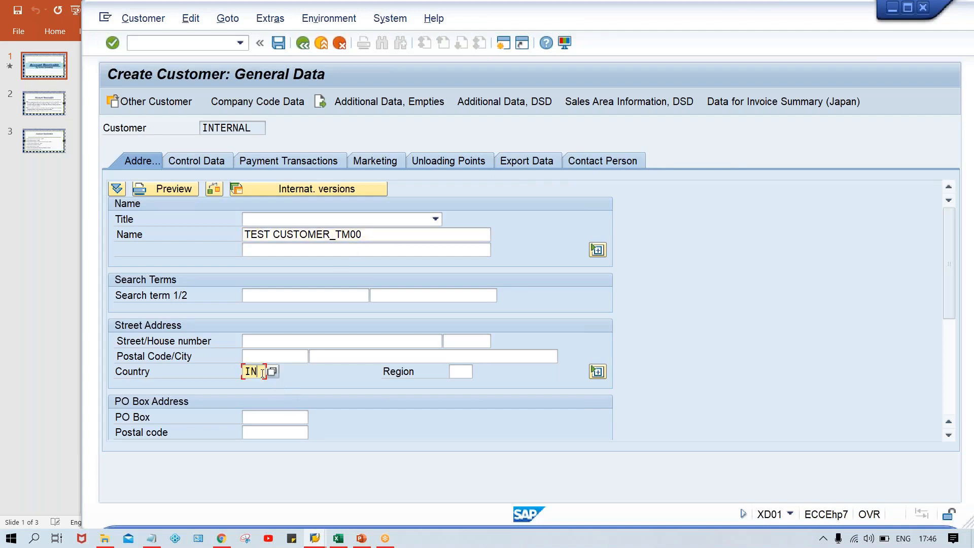
- In the company code data, set the reconciliation account to 1005 and the terms of payment to 0001
click(258, 99)
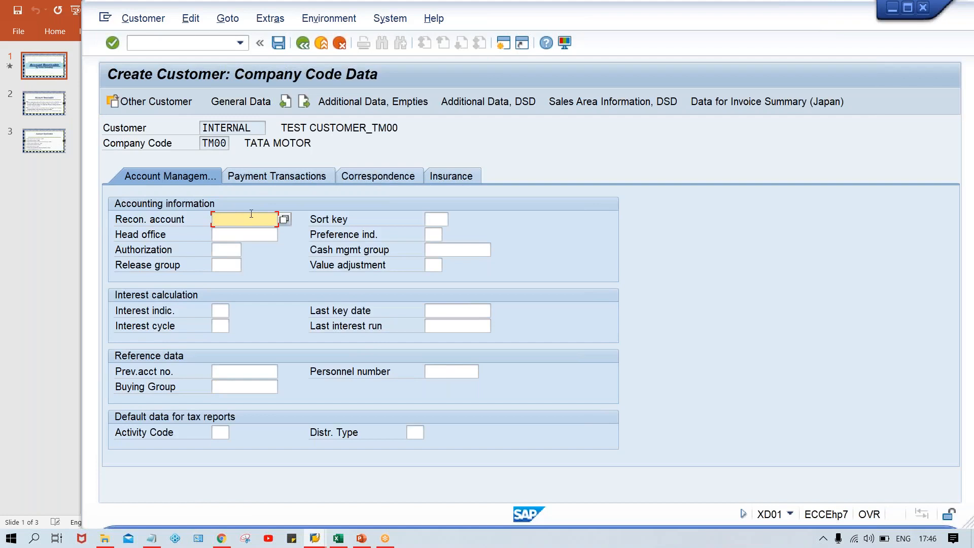
text(1005)
click(297, 182)
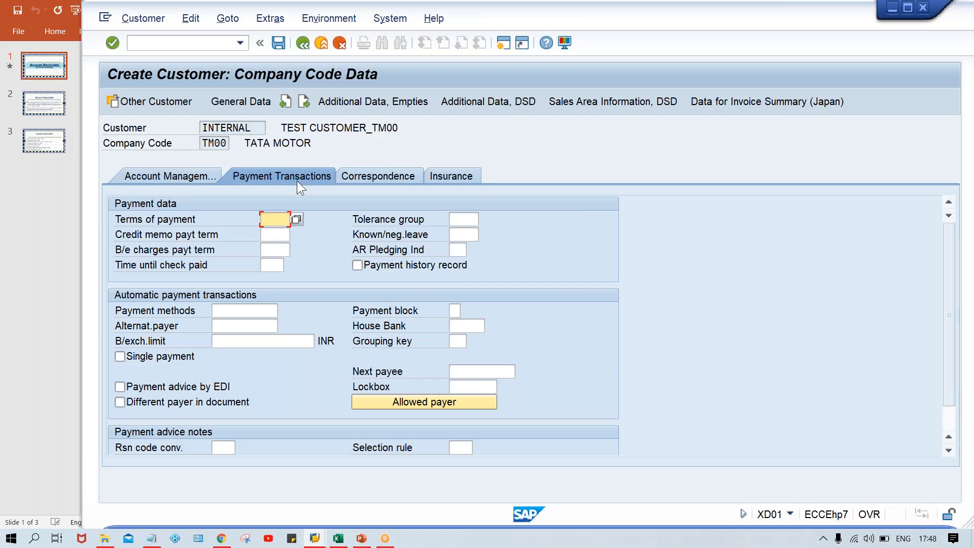
text(000)
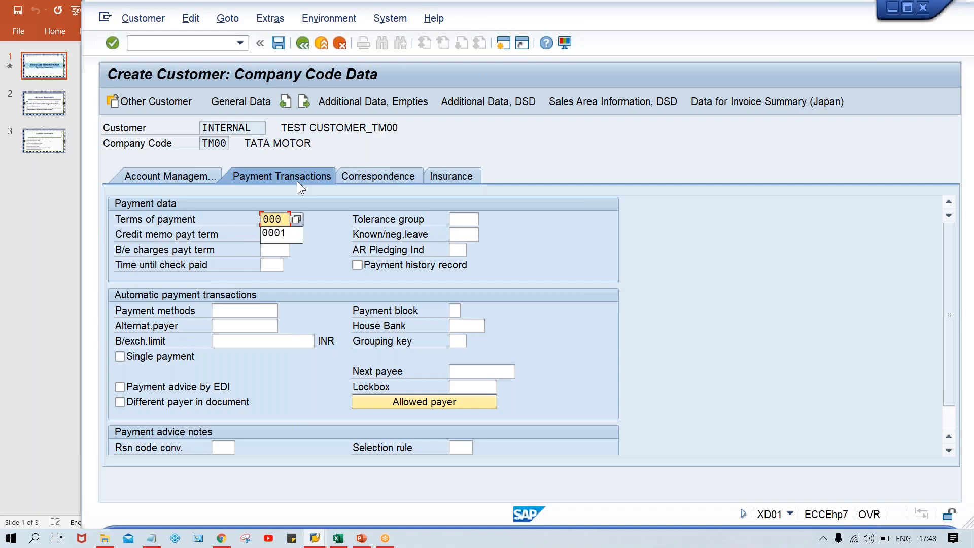
key(Down)
key(Return)
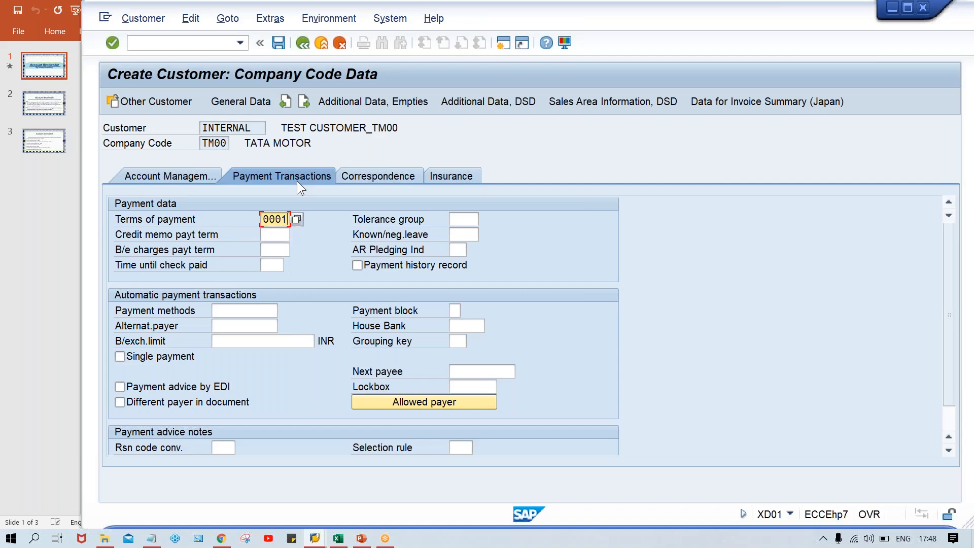
- Open the dunning procedure choices in the customer's correspondence data and save the new customer
click(385, 175)
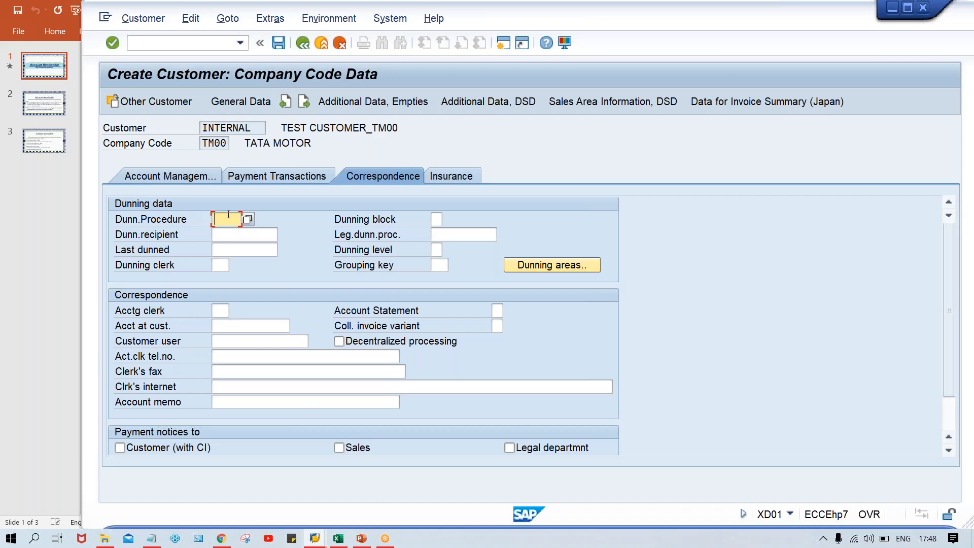
click(248, 219)
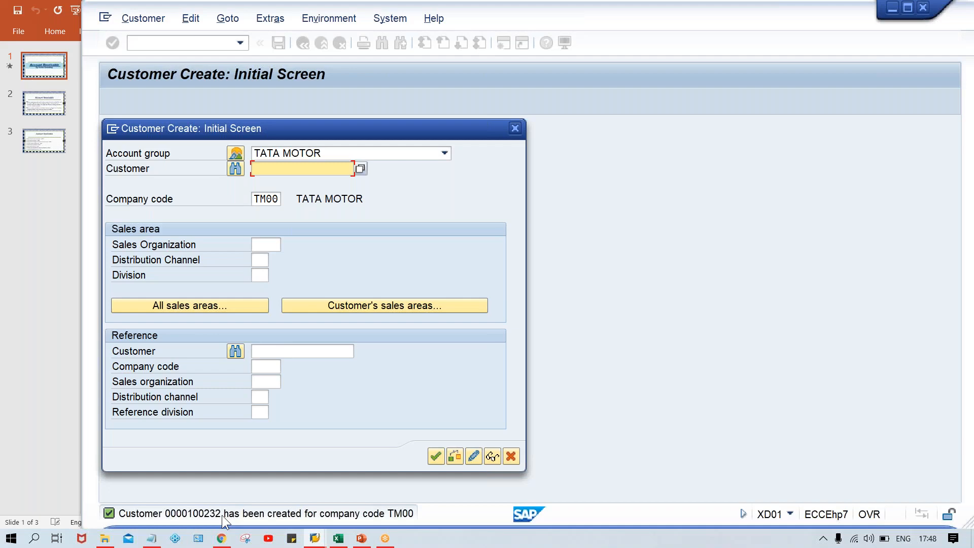
- Switch to the Class workbook in Excel and enter XYZ LTD in cell I4 above the amounts
click(337, 539)
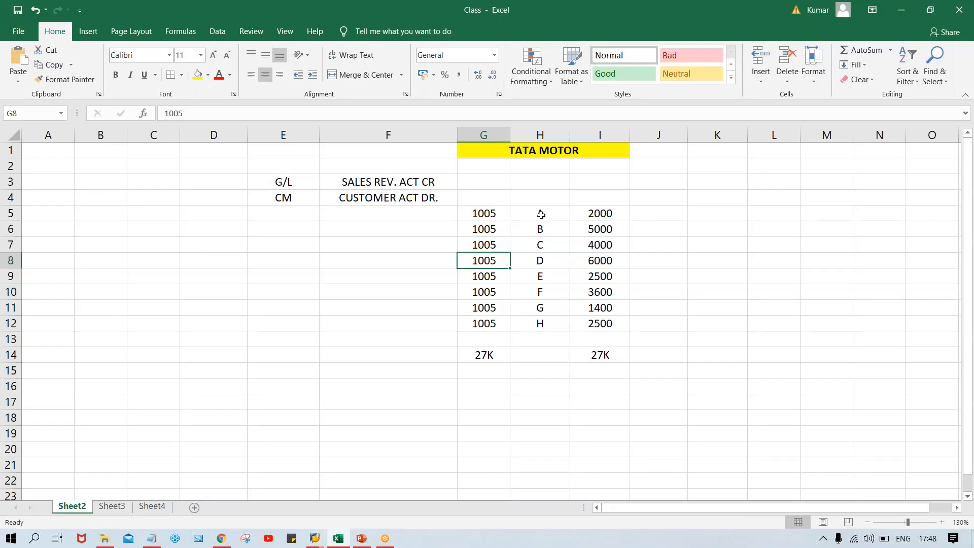
drag(541, 215, 558, 318)
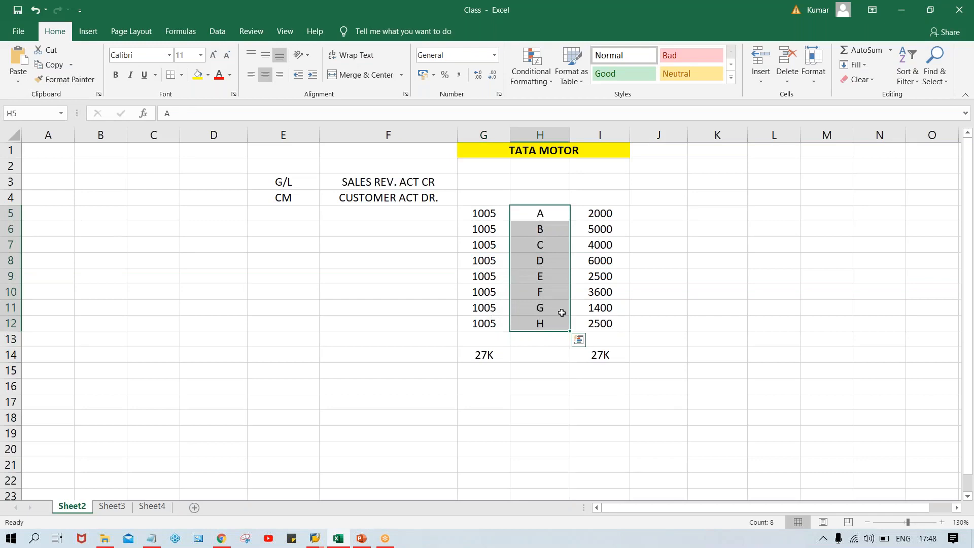
click(586, 199)
text(XYZ)
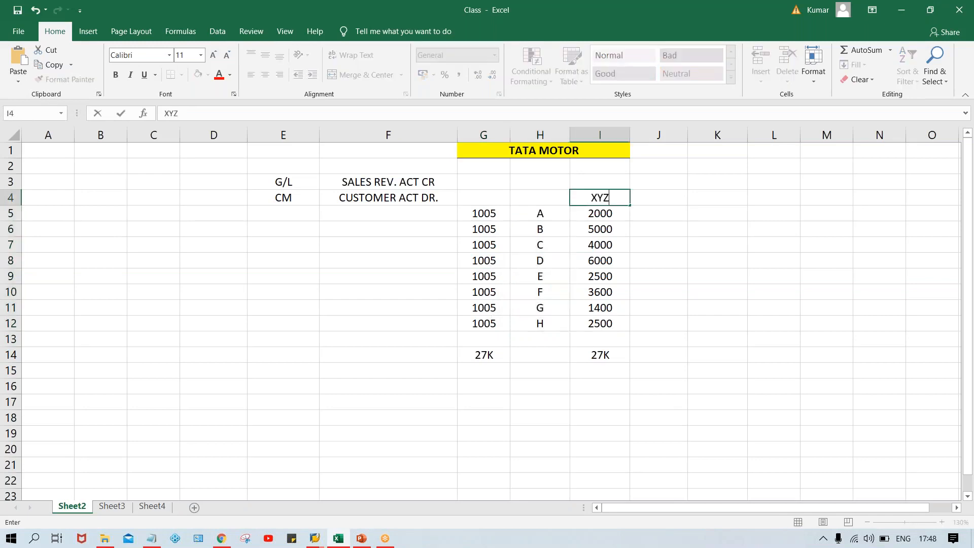
text( LTD)
key(Return)
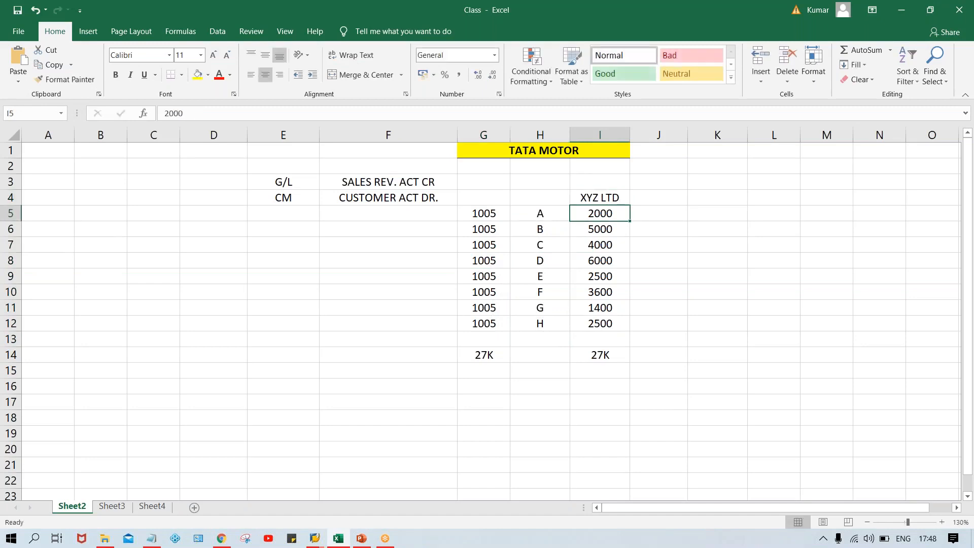
click(592, 195)
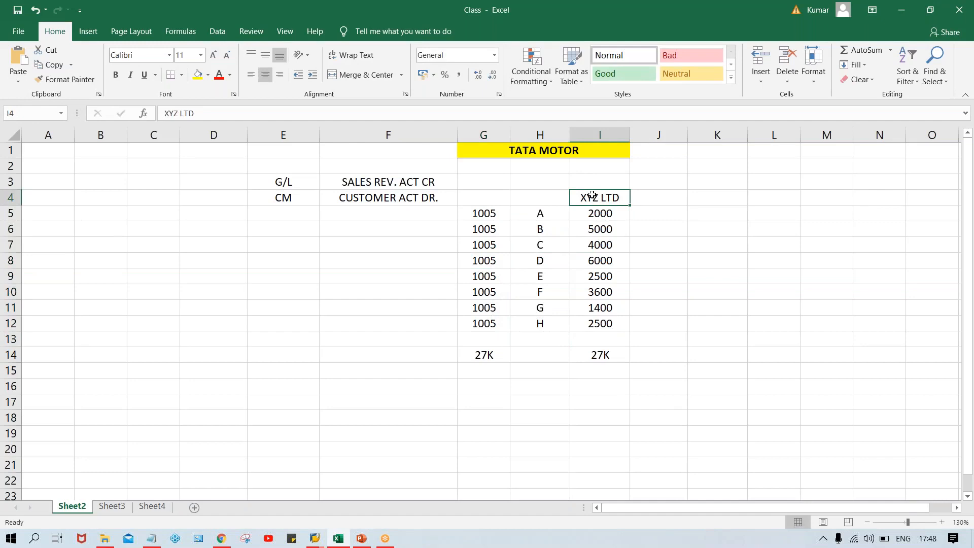
- Enter the statuses OD, OD, ND and DE in cells J5 to J8 beside the amounts
drag(597, 213, 592, 323)
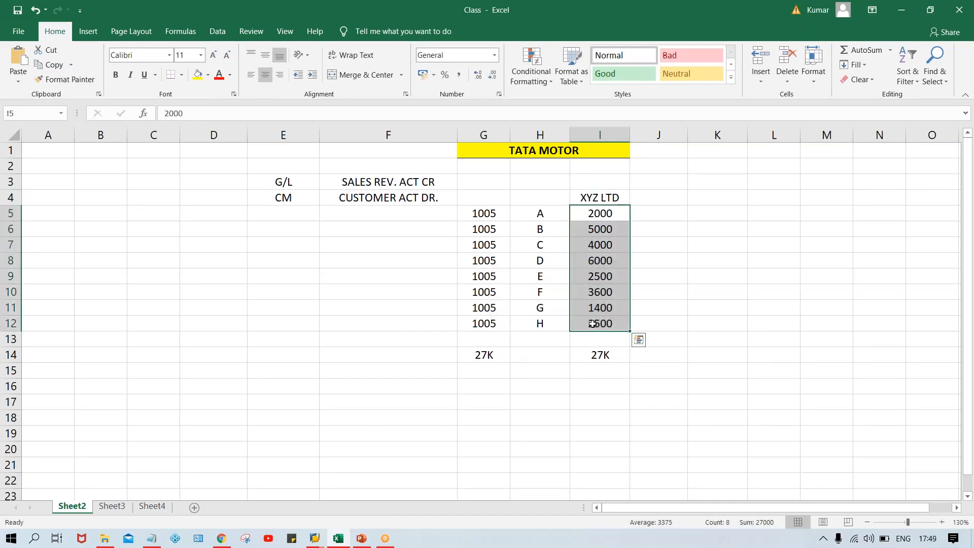
click(668, 218)
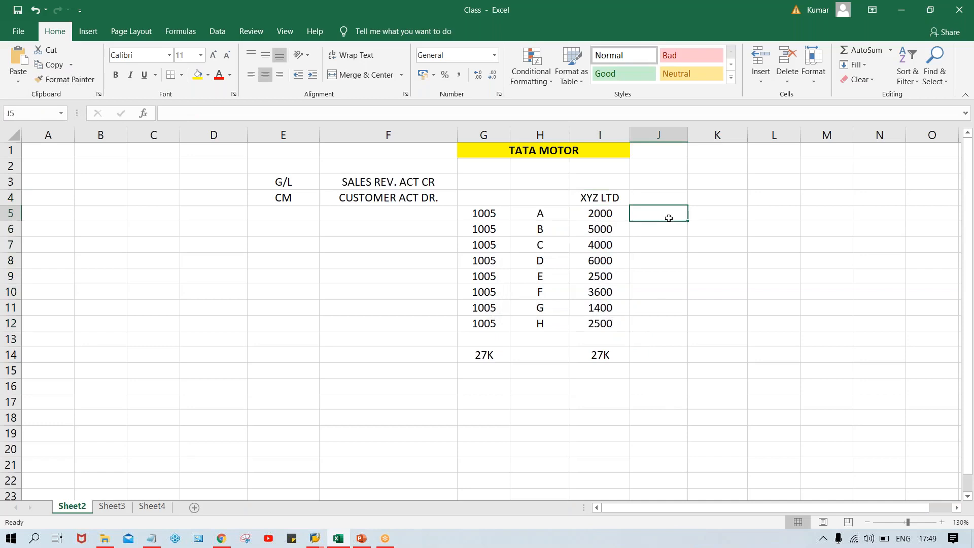
text(OD)
key(Return)
text(O)
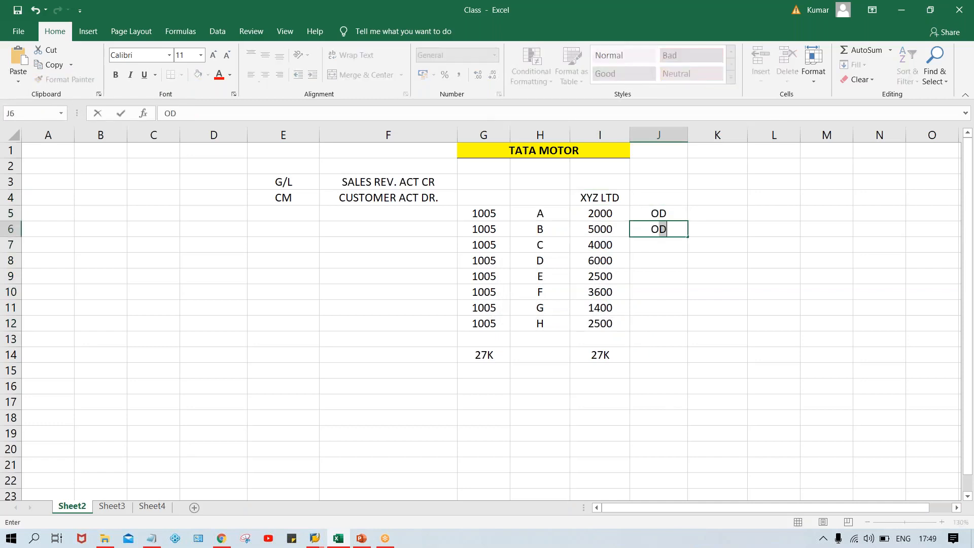
key(Return)
key(Return)
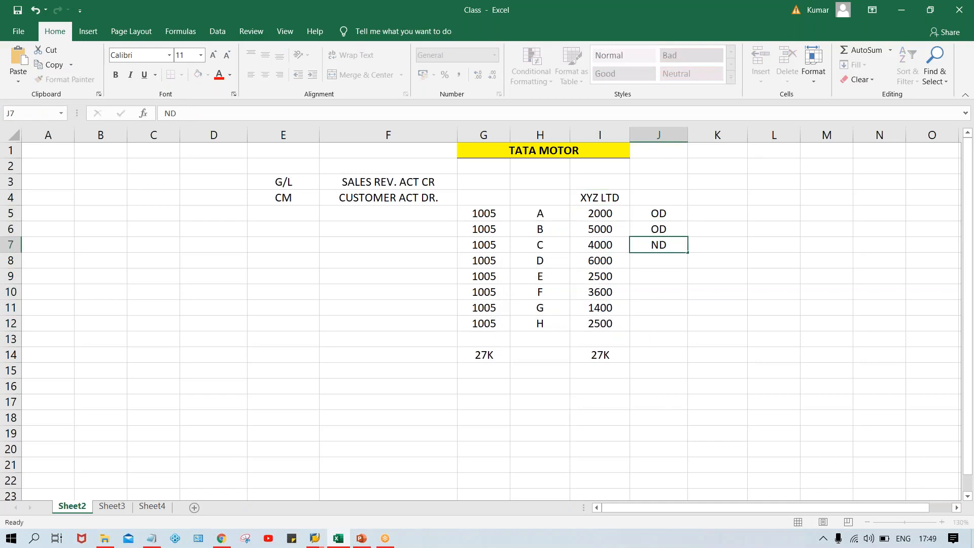
text(DE)
key(Return)
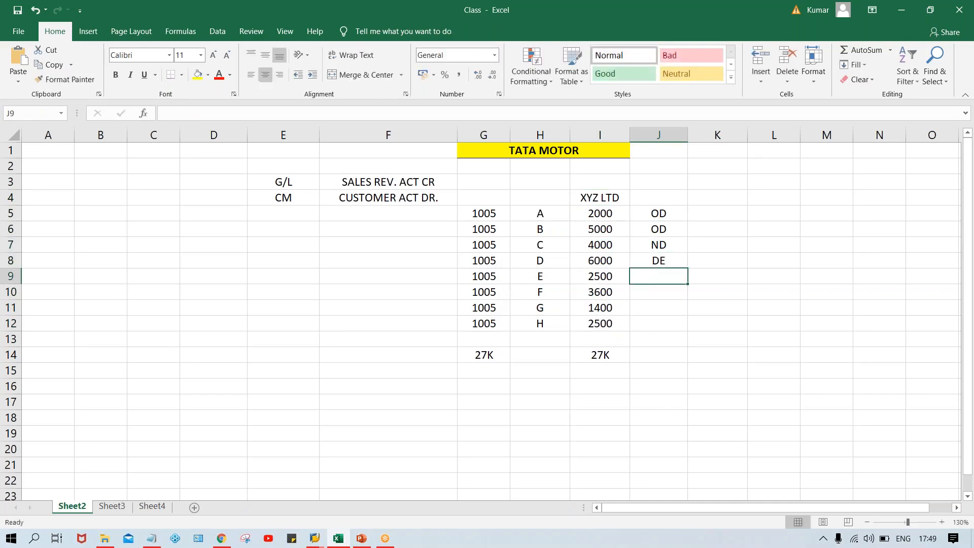
- Enter the statuses DUE, ND, OD and OD in cells J9 to J12 beside the remaining amounts
text(UE)
key(BackSpace)
key(BackSpace)
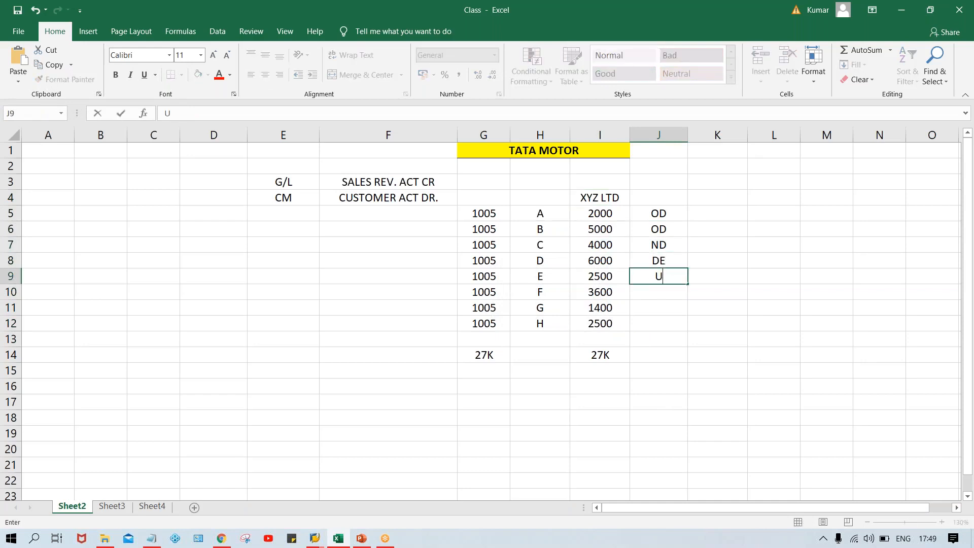
text(DUE)
key(Return)
text(ND)
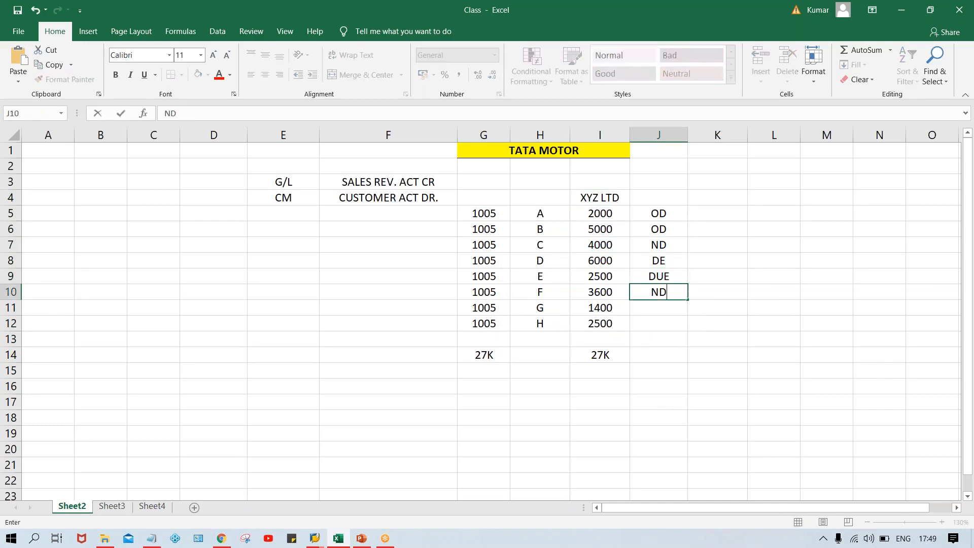
key(Return)
text(OD)
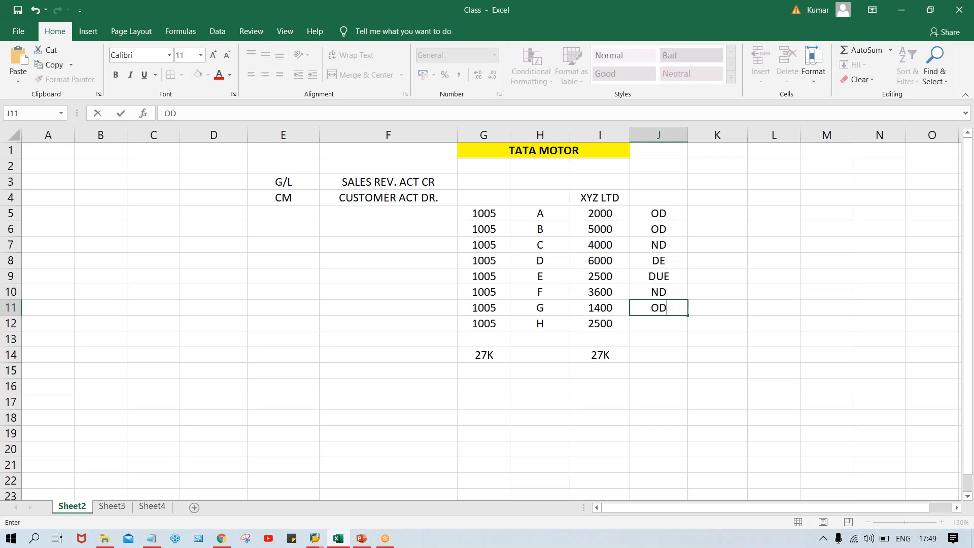
key(Return)
text(OD)
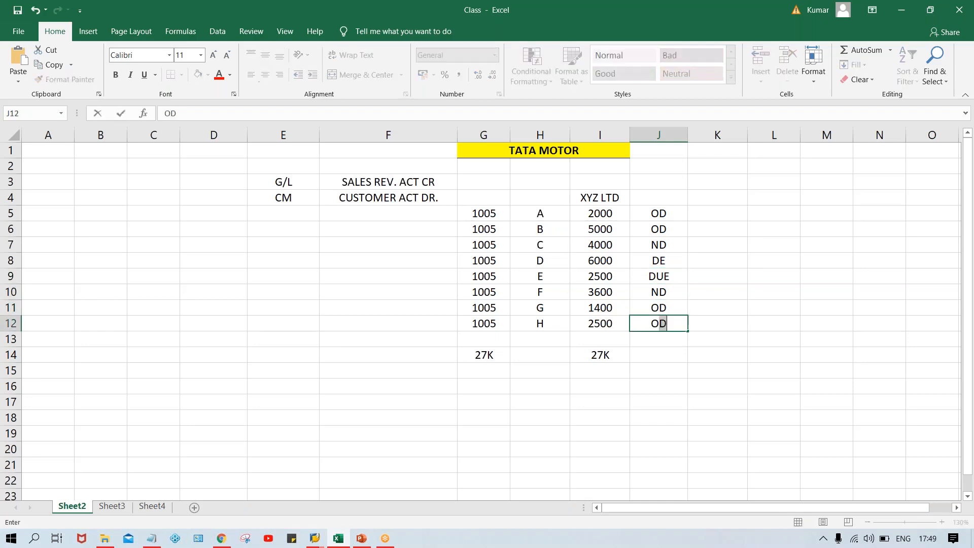
key(Return)
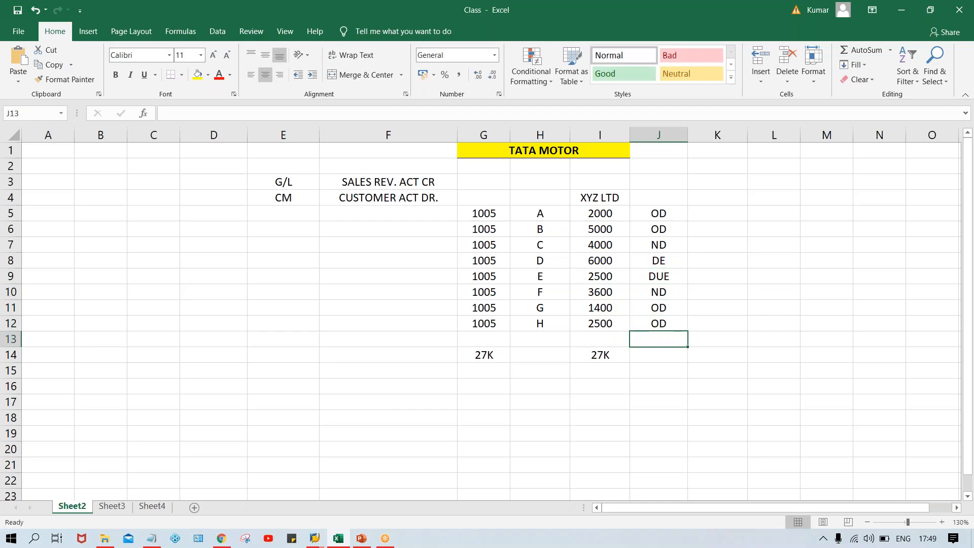
- Bold the XYZ LTD heading in I4 and fill the OD rows I5:J6 and I11:J12 with yellow
click(602, 193)
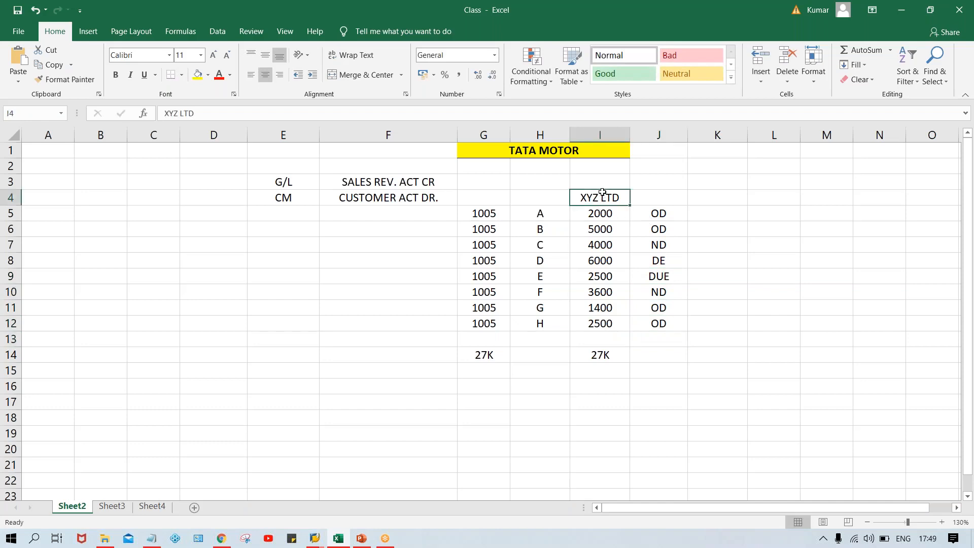
key(ctrl+b)
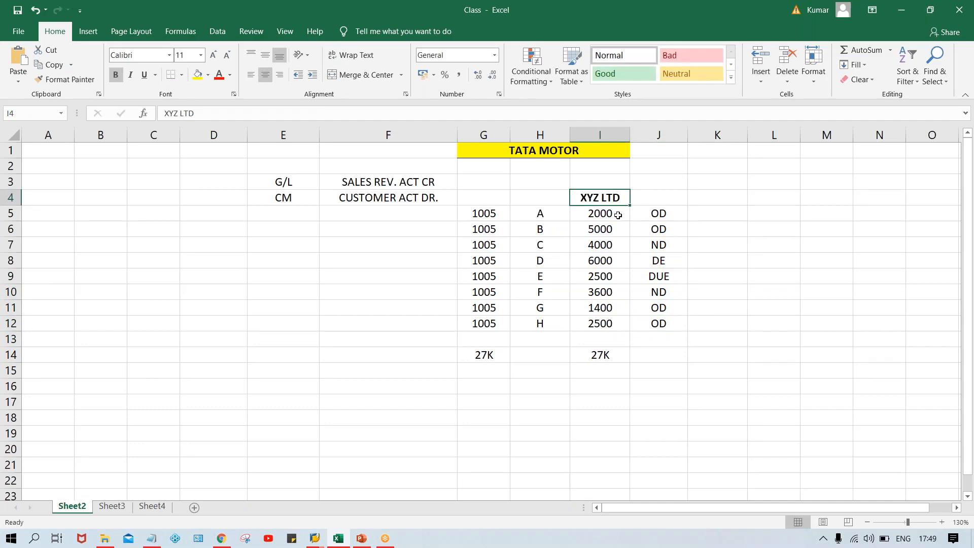
drag(600, 214, 649, 228)
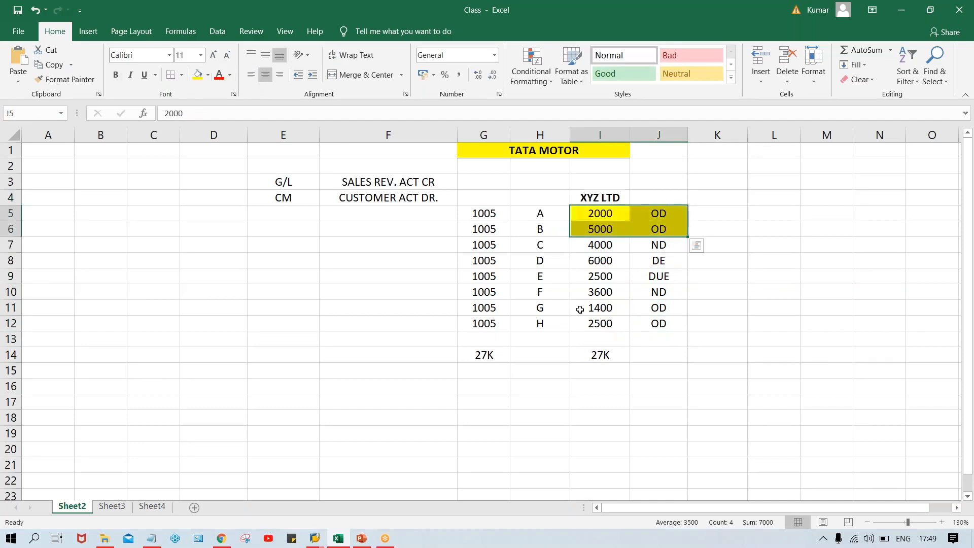
click(198, 74)
drag(601, 307, 659, 324)
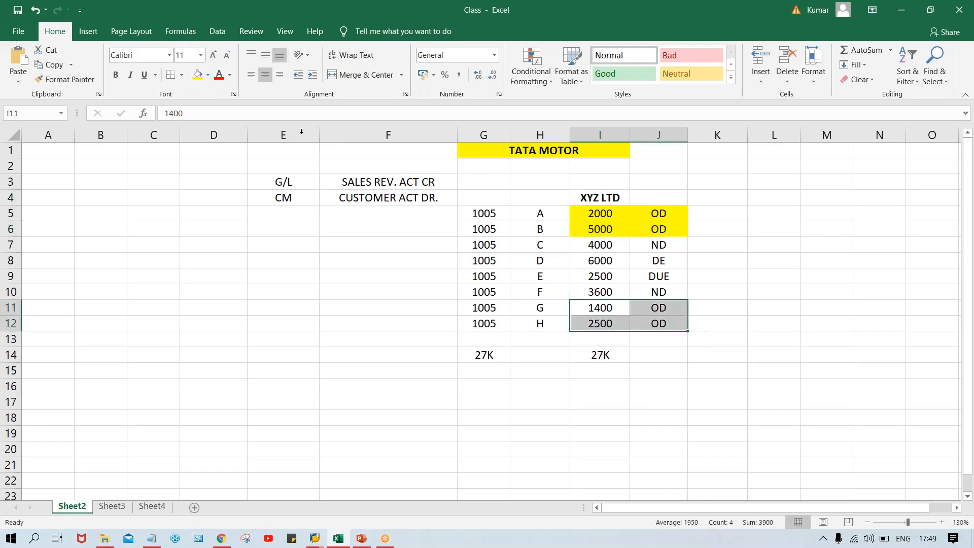
click(198, 76)
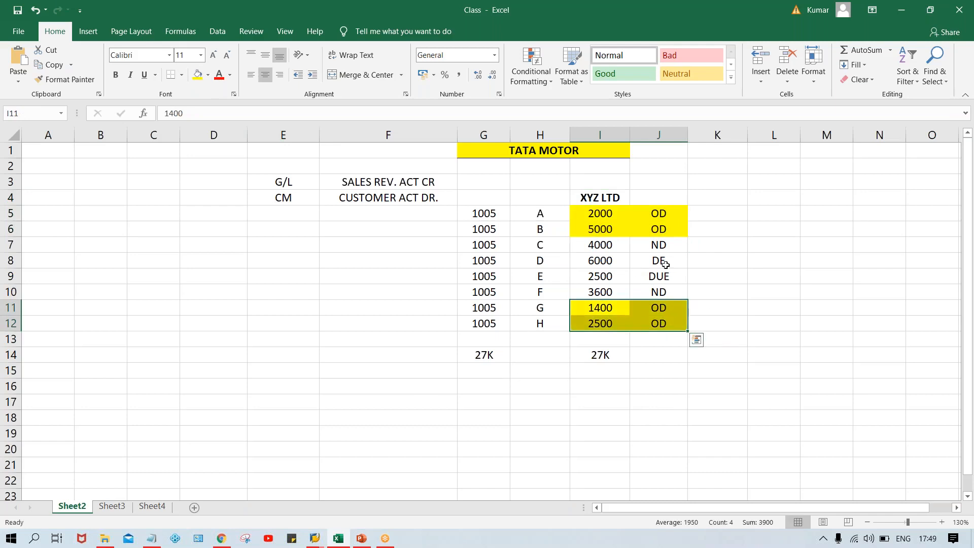
- Change the status in cell J8 to ND
click(665, 264)
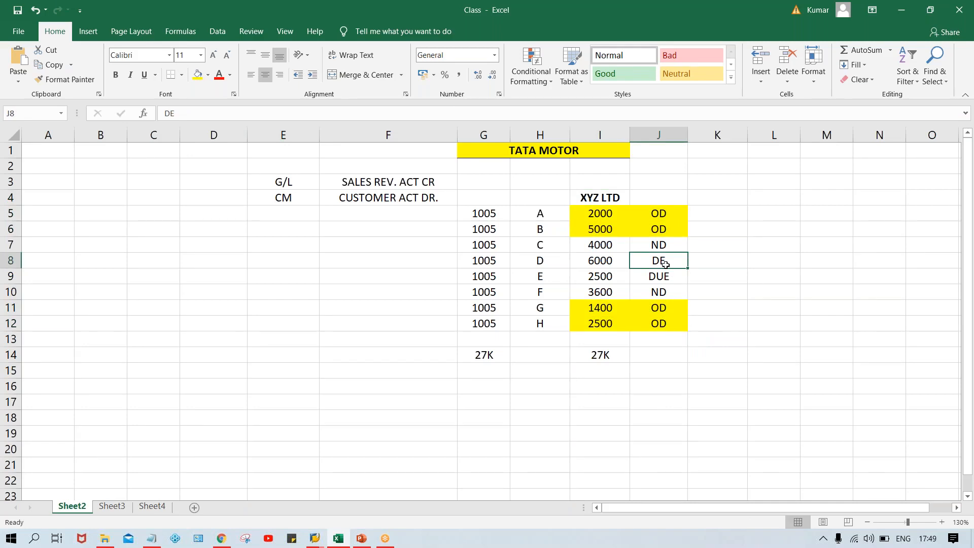
text(ND)
key(Return)
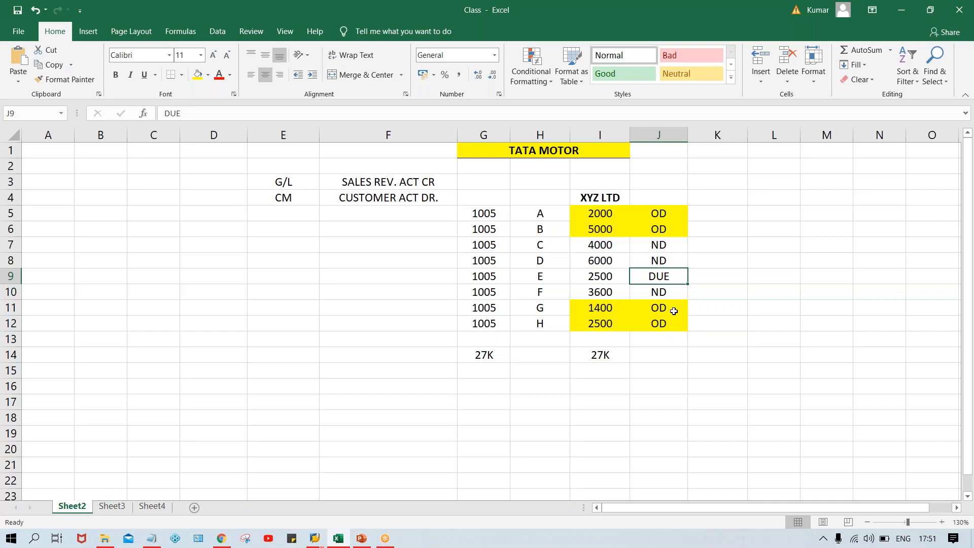
- Enter DUNNING in cell I3 above the XYZ LTD heading
click(593, 180)
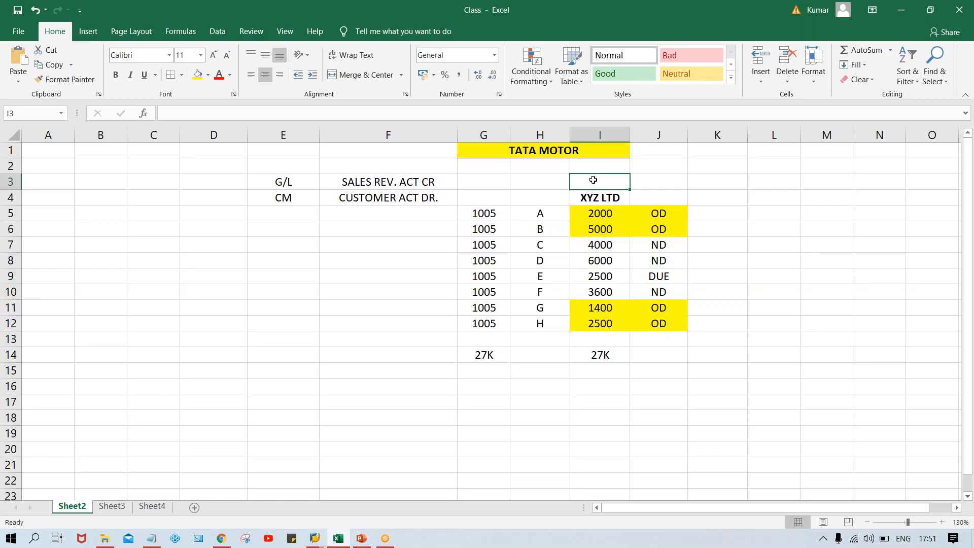
text(DUNN)
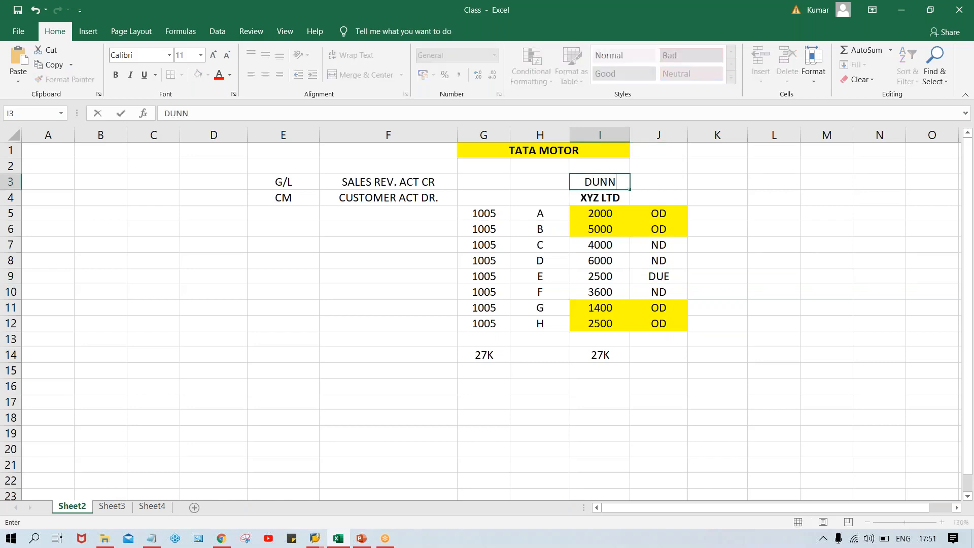
text(ING)
key(Return)
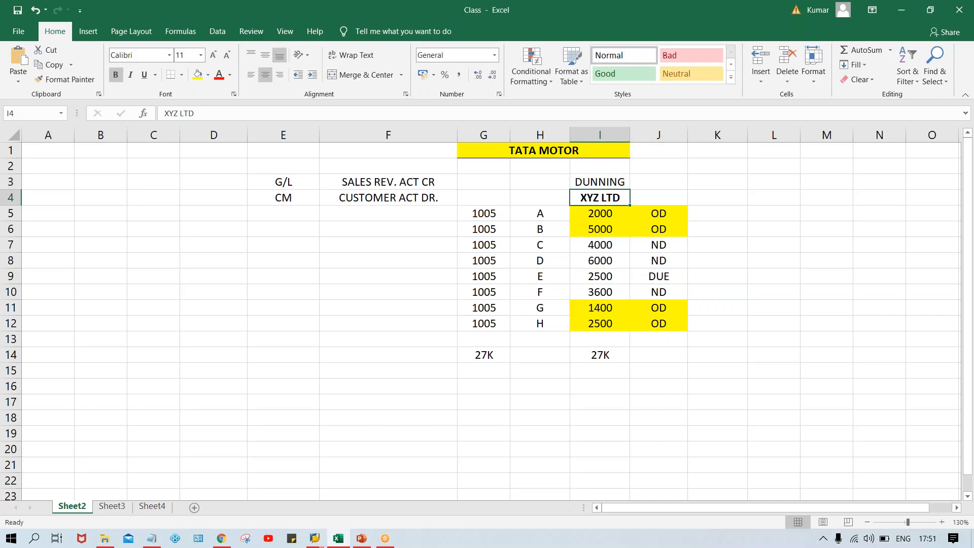
click(611, 219)
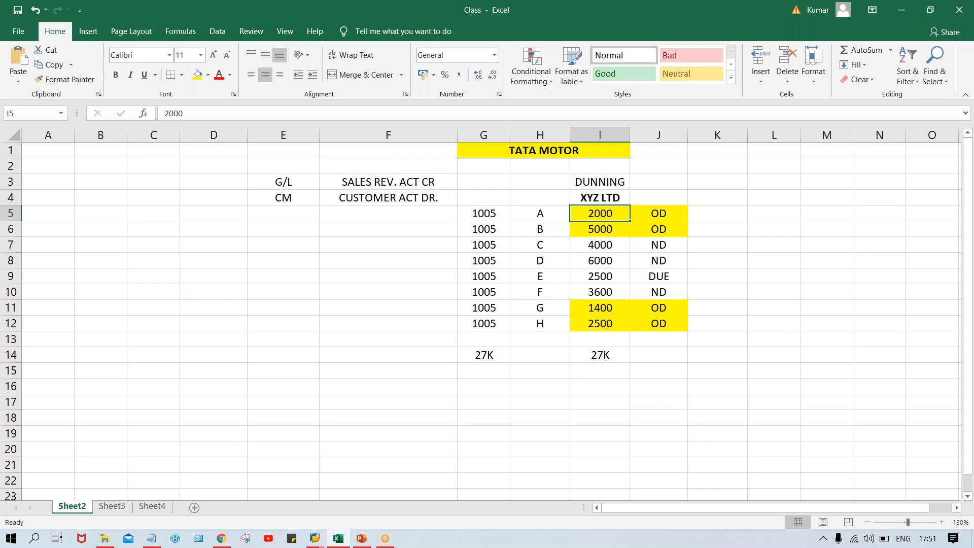
- Switch to SAP, close the customer creation dialog and start transaction XD03 to display a customer
key(alt+Tab)
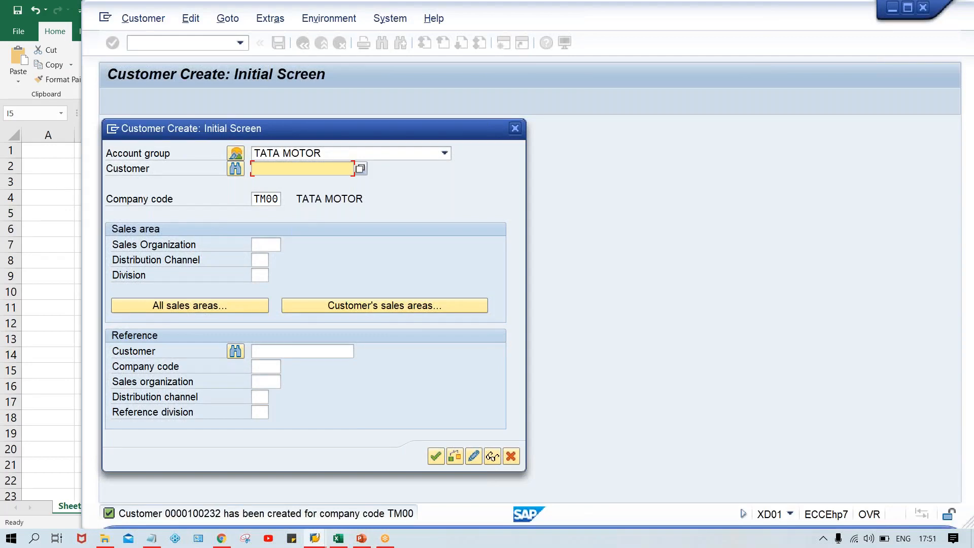
click(515, 128)
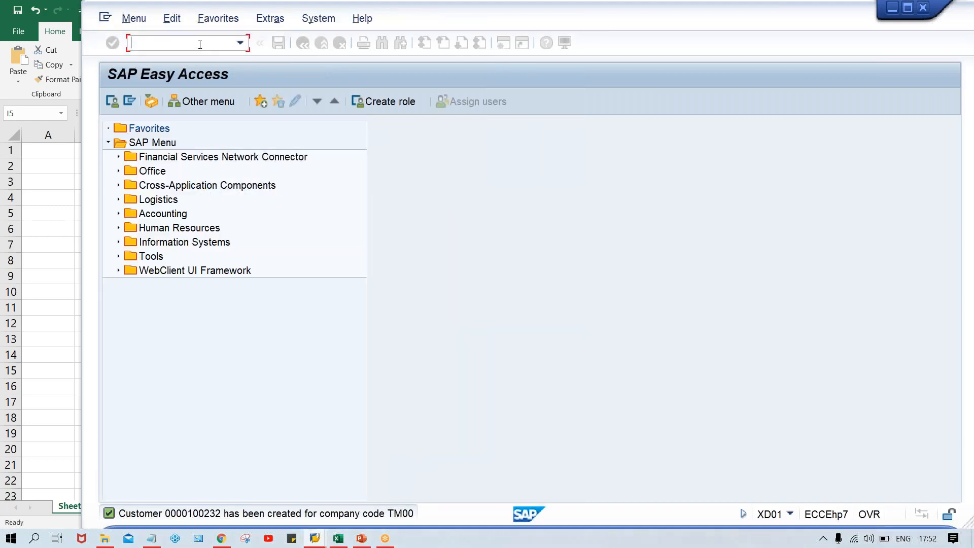
text(XD03)
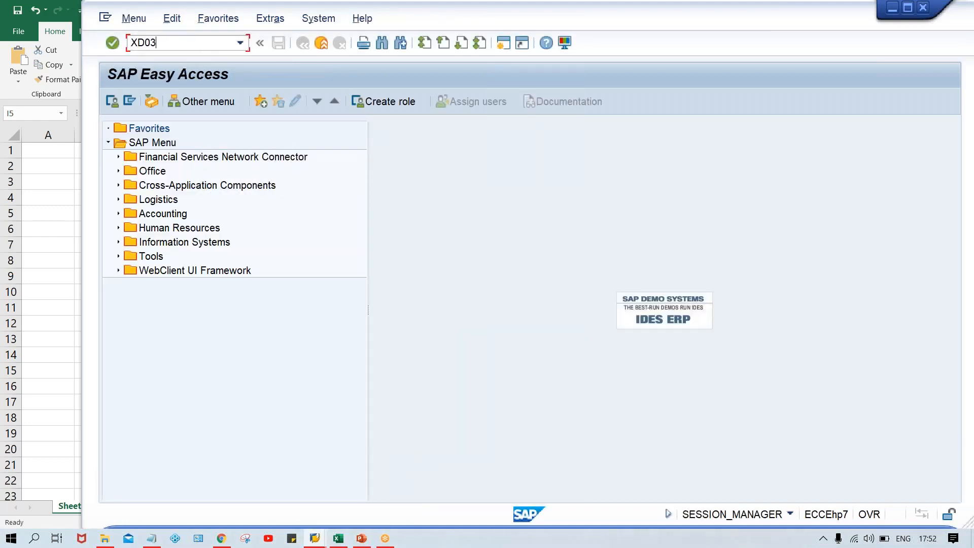
key(Return)
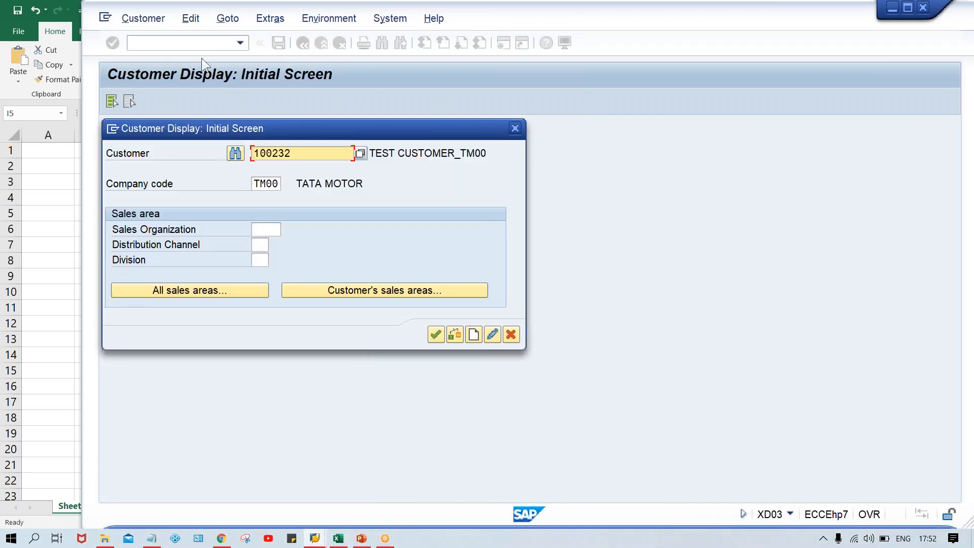
- Switch back to the Class workbook in Excel and enter GENERAL DATA in cell F6
click(340, 540)
click(354, 223)
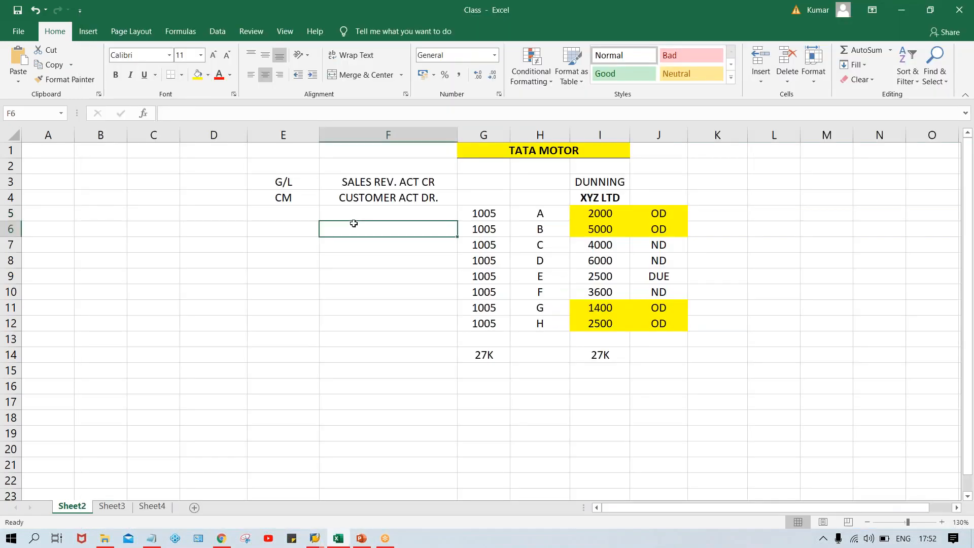
text(GE)
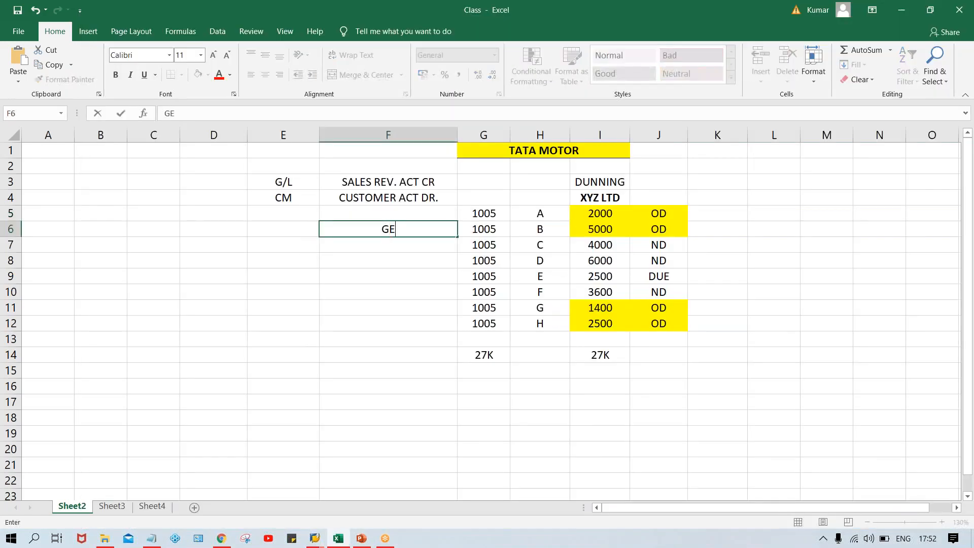
text(NERAL DATA)
key(Return)
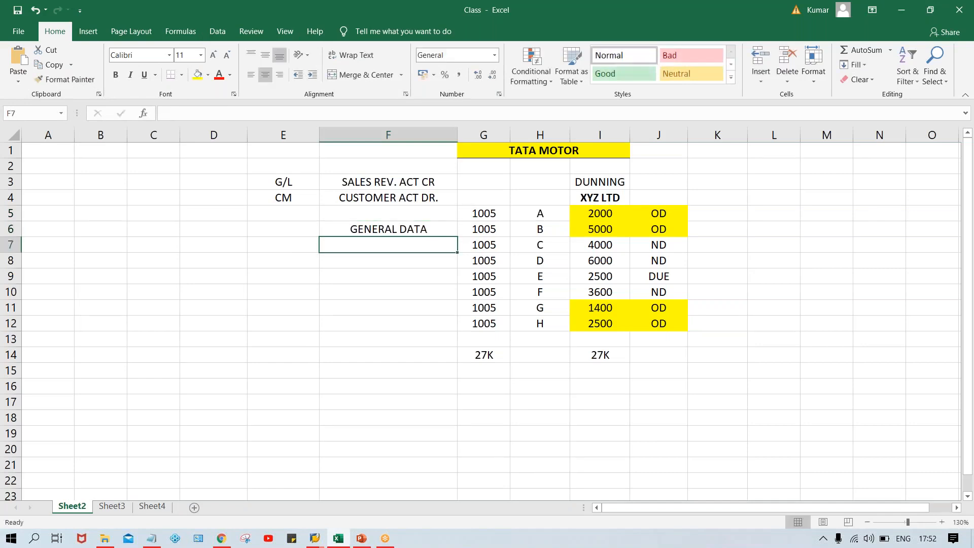
- Enter COMP. CD DATA in cell F7 and SALE AR. DATA in cell F8
text(CO)
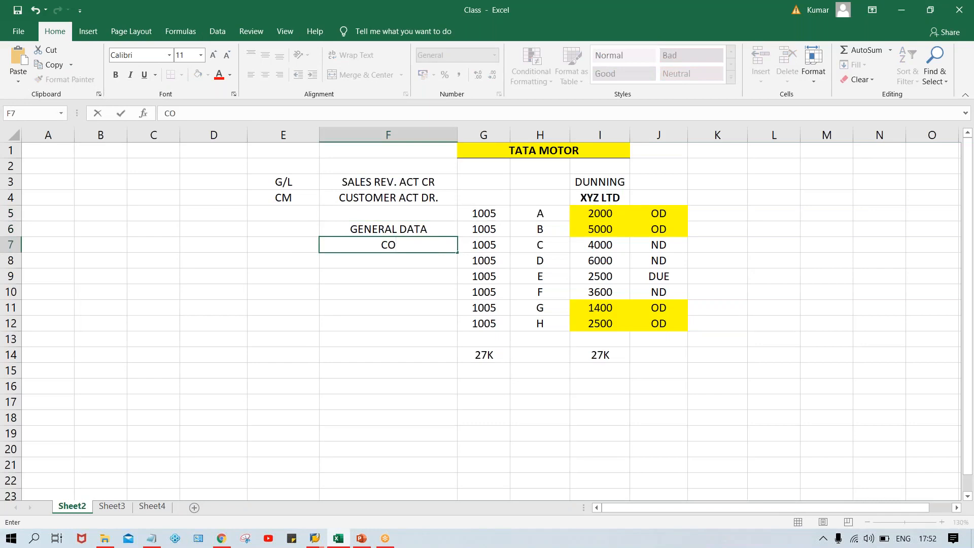
text(MP. CD DTA)
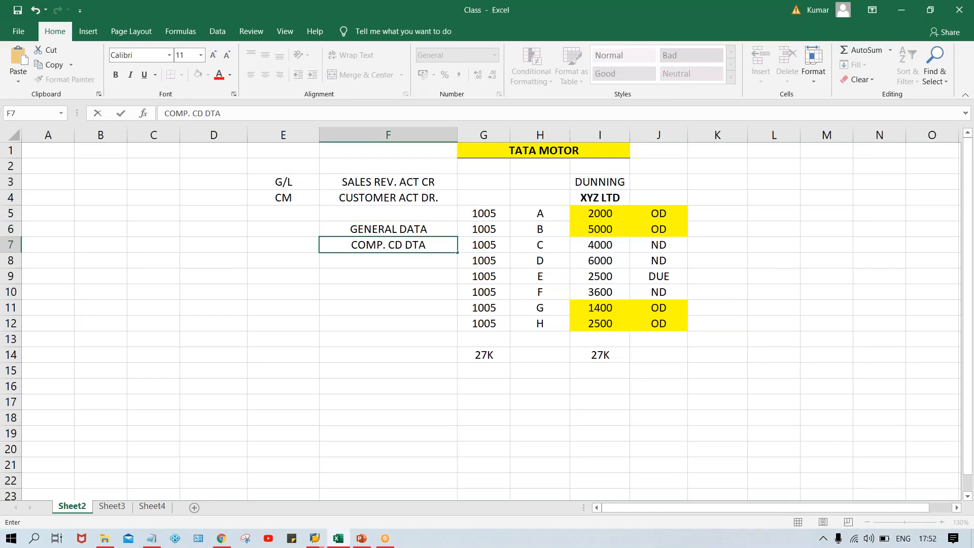
key(BackSpace)
key(BackSpace)
text(A)
text(A)
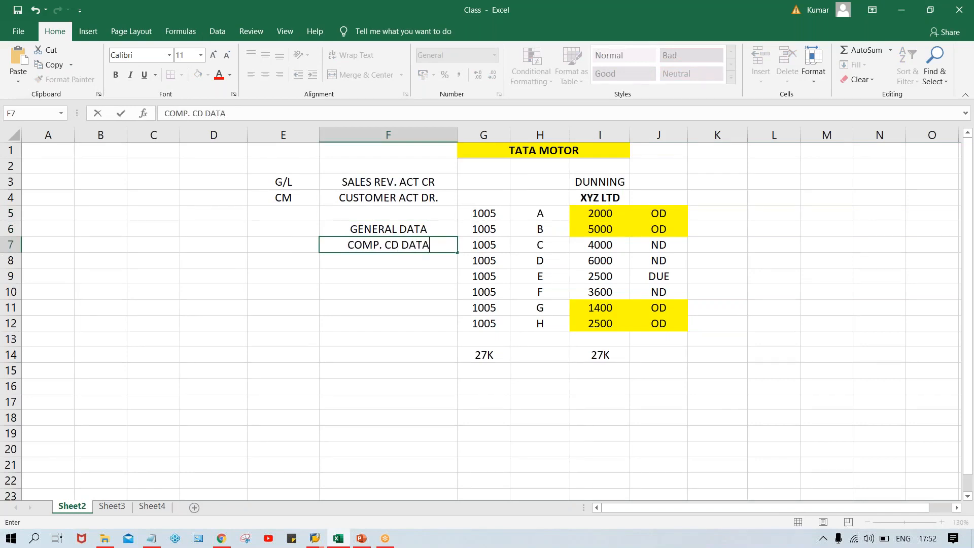
key(Return)
text(SALE AR)
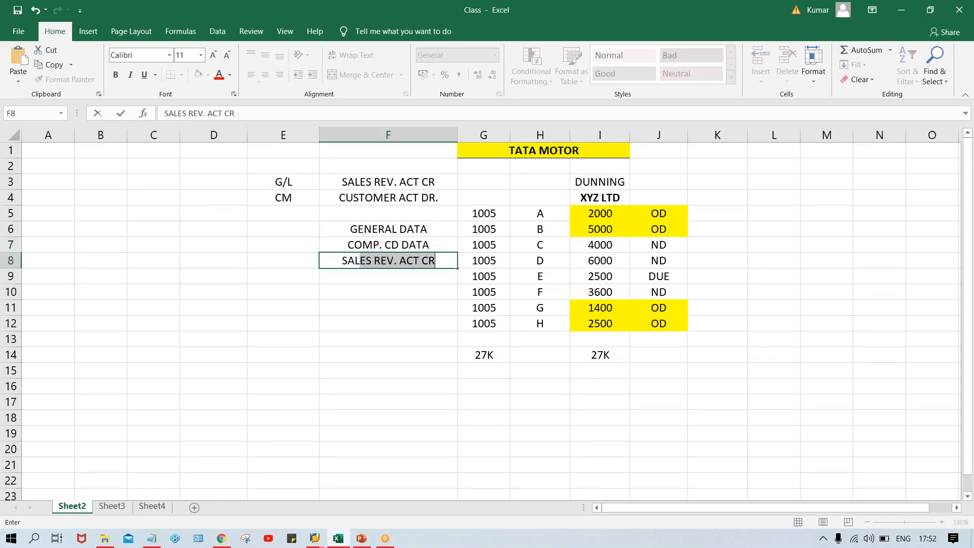
text(. )
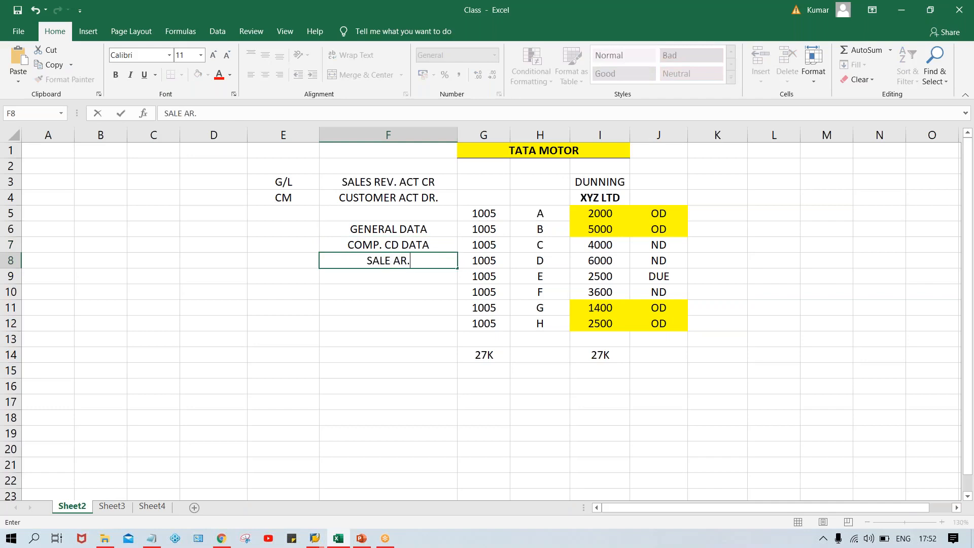
text(DATA)
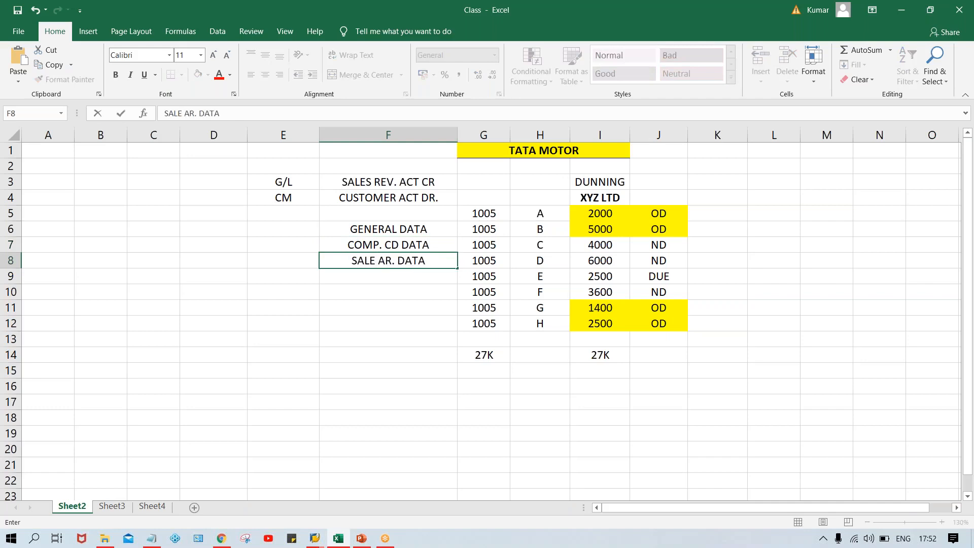
key(Return)
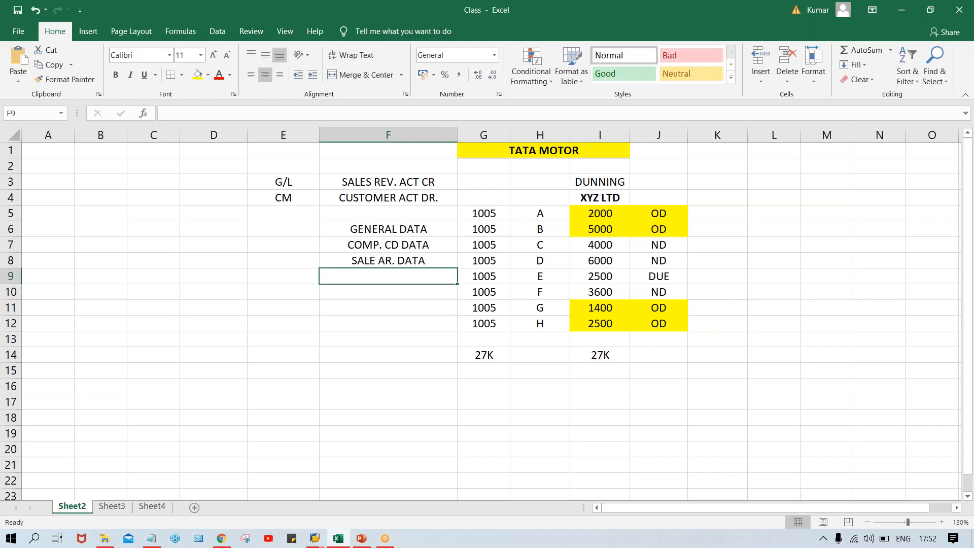
click(378, 228)
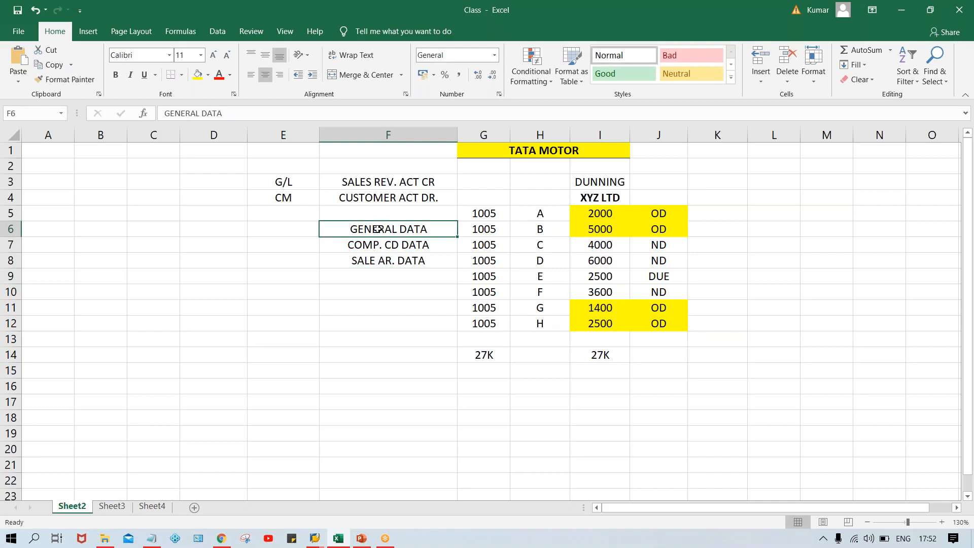
click(370, 260)
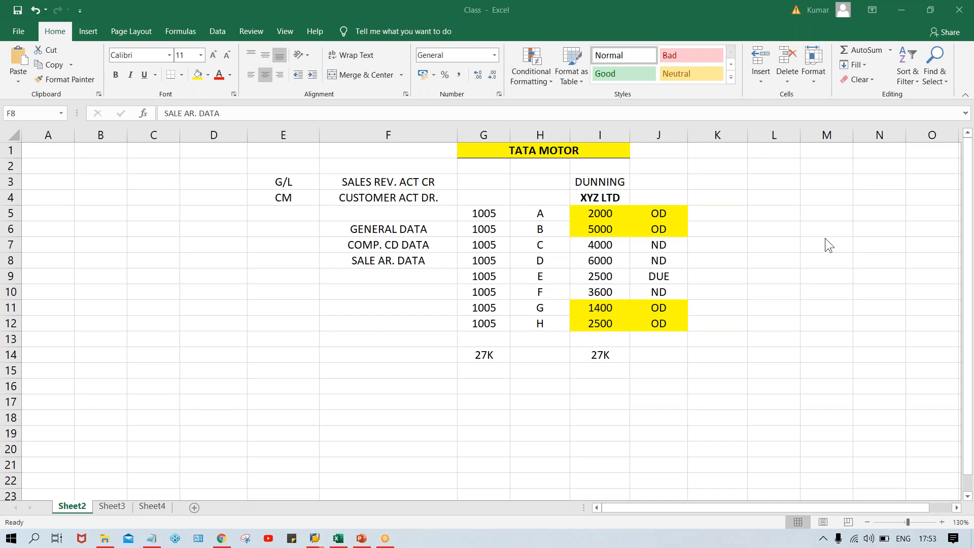
click(339, 231)
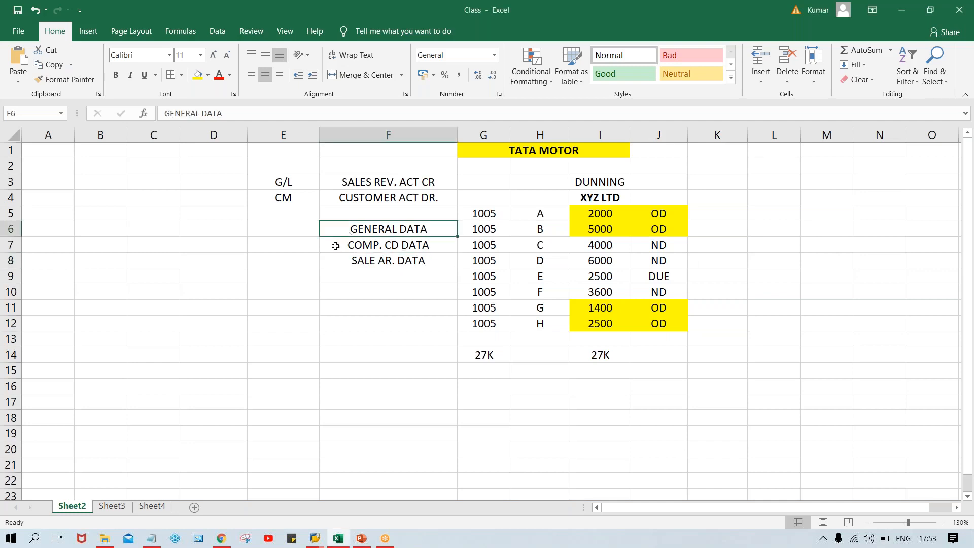
click(339, 276)
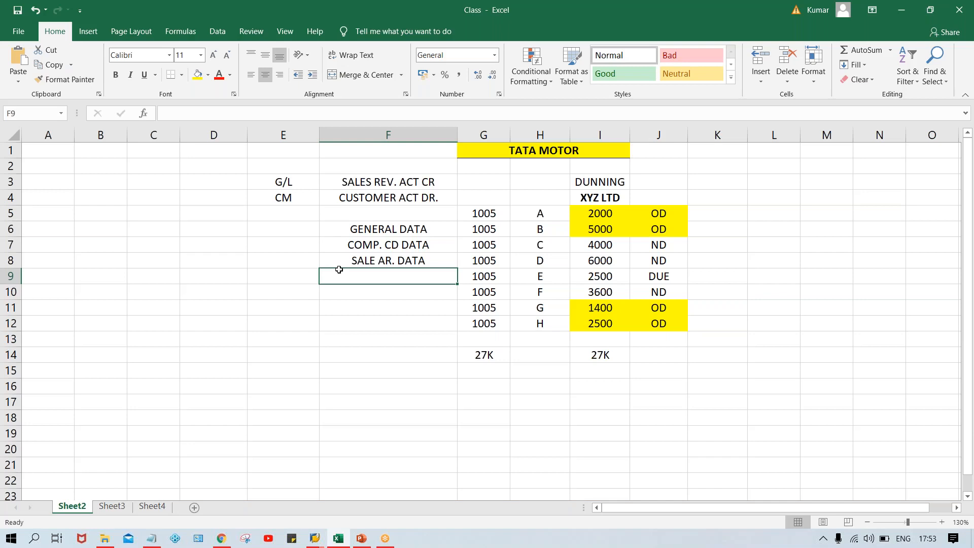
key(Up)
key(Up)
key(Up)
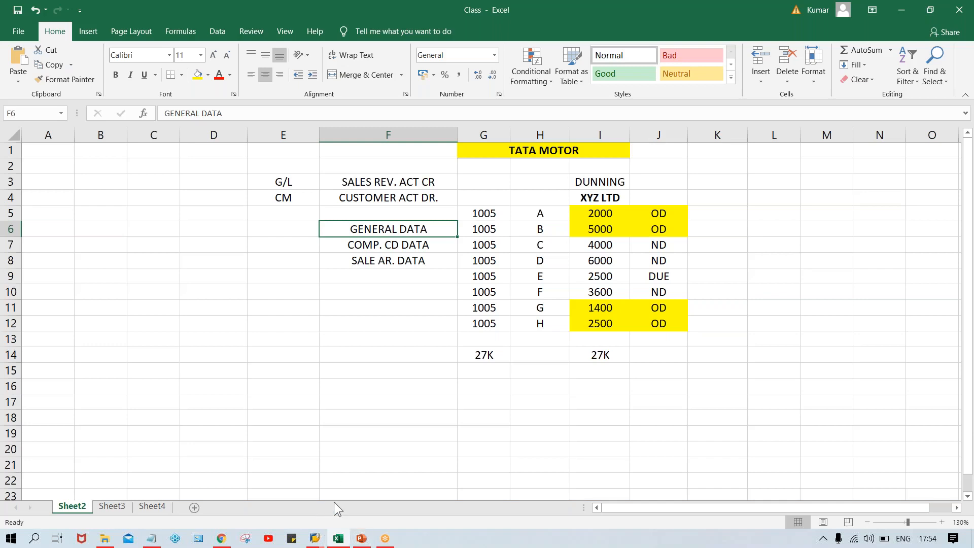
- Switch to SAP, close the customer display dialog and start transaction XD05 to block or unblock a customer
mouse_move(314, 538)
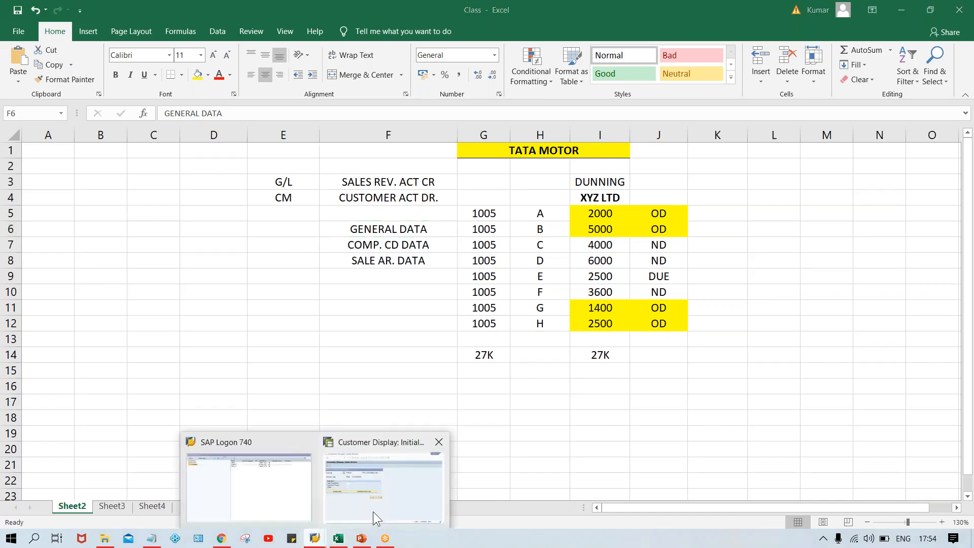
click(372, 511)
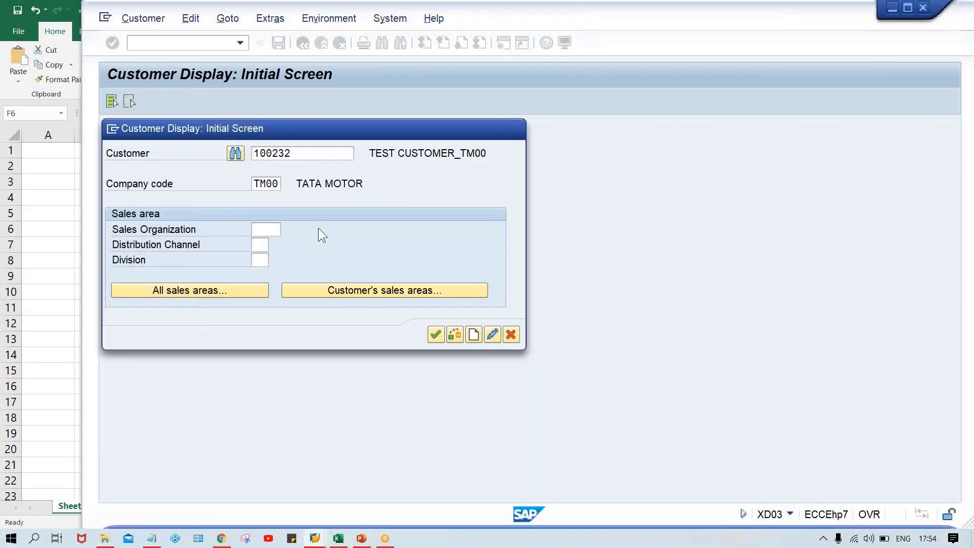
key(Escape)
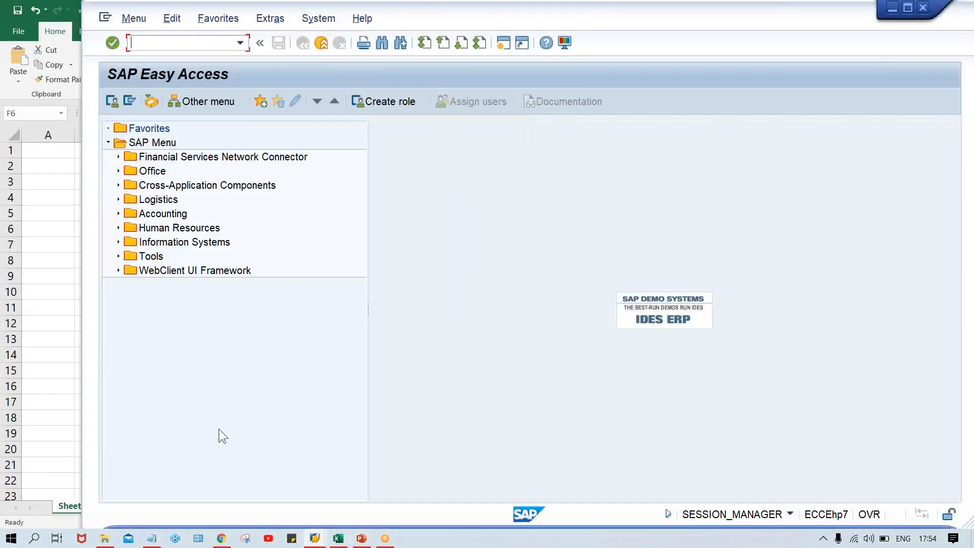
text(XD05)
key(Return)
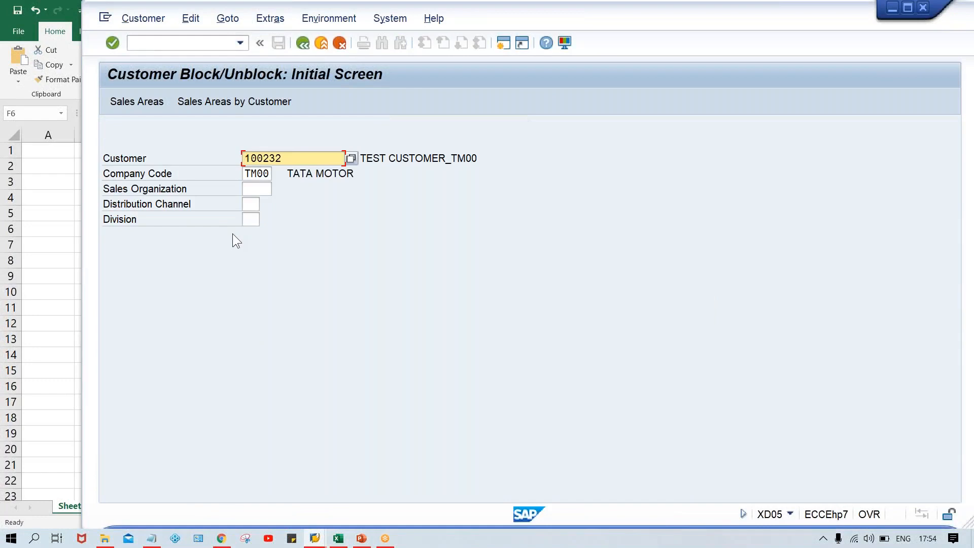
- Examine the posting, order, delivery and billing block options for the test customer in company code TM00, and return to the initial screen
key(Return)
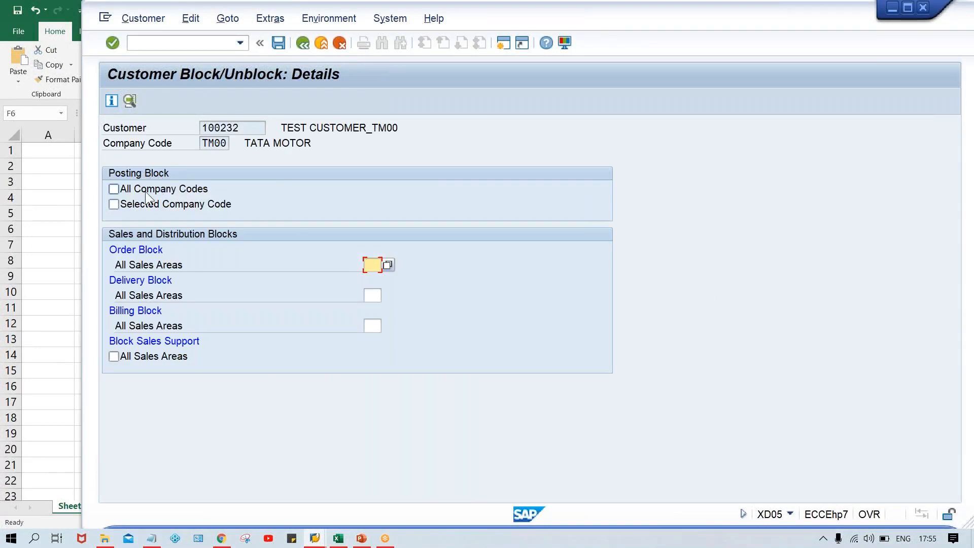
click(302, 43)
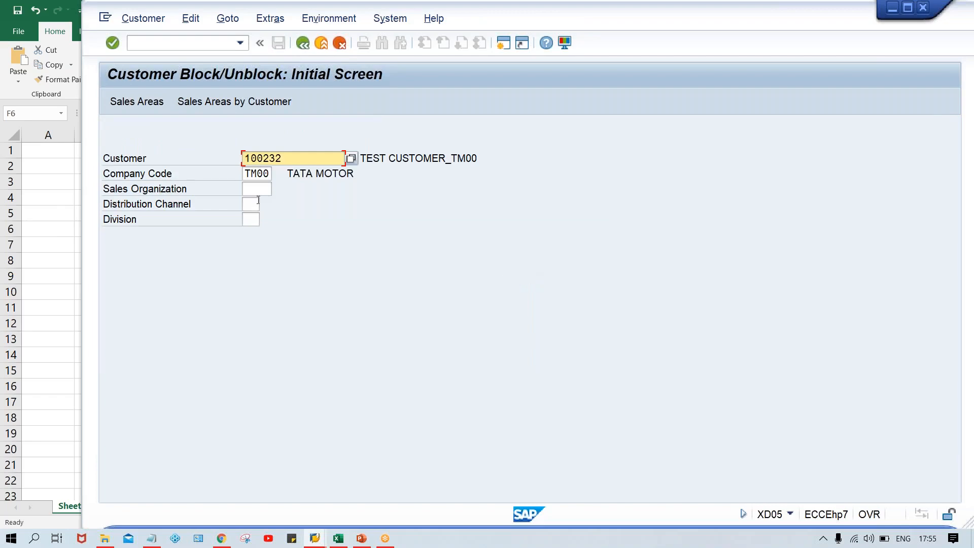
click(249, 175)
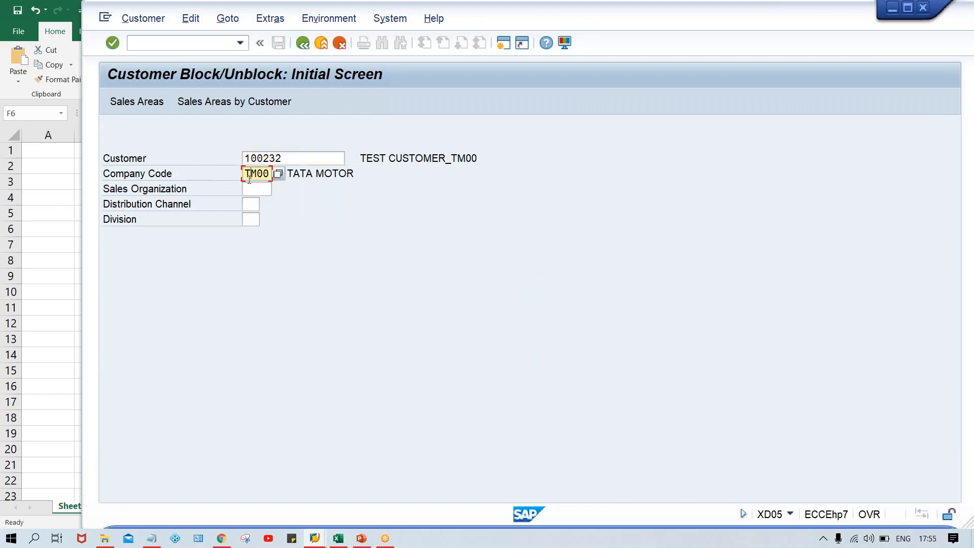